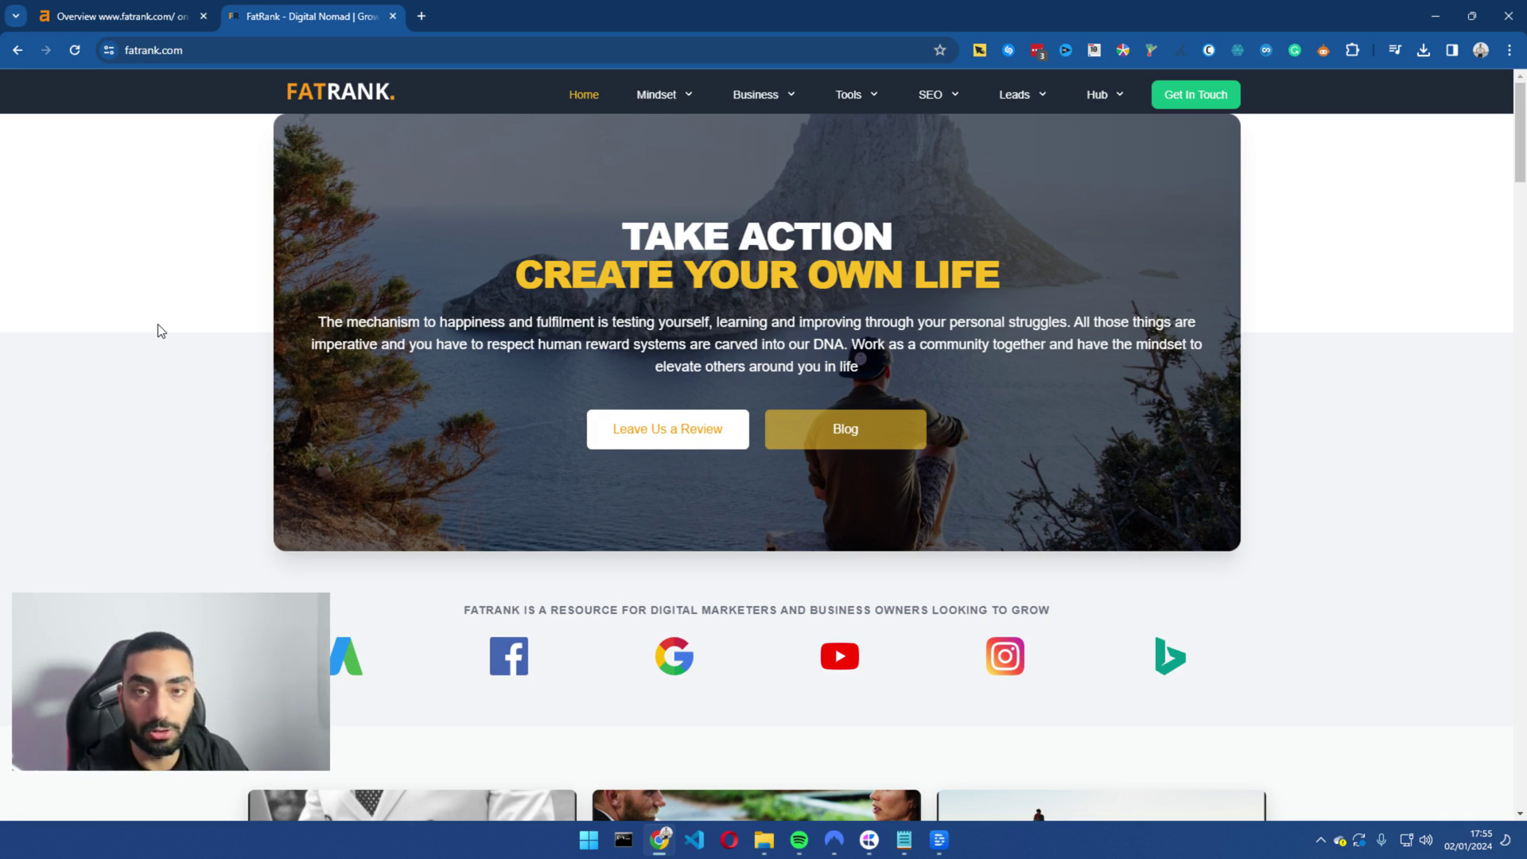
- Look over the FatRank homepage banner text and the entrepreneur's personal site down to its list of digital assets
{"action": "left_click_drag", "start_coordinate": [497, 301], "coordinate": [1074, 382]}
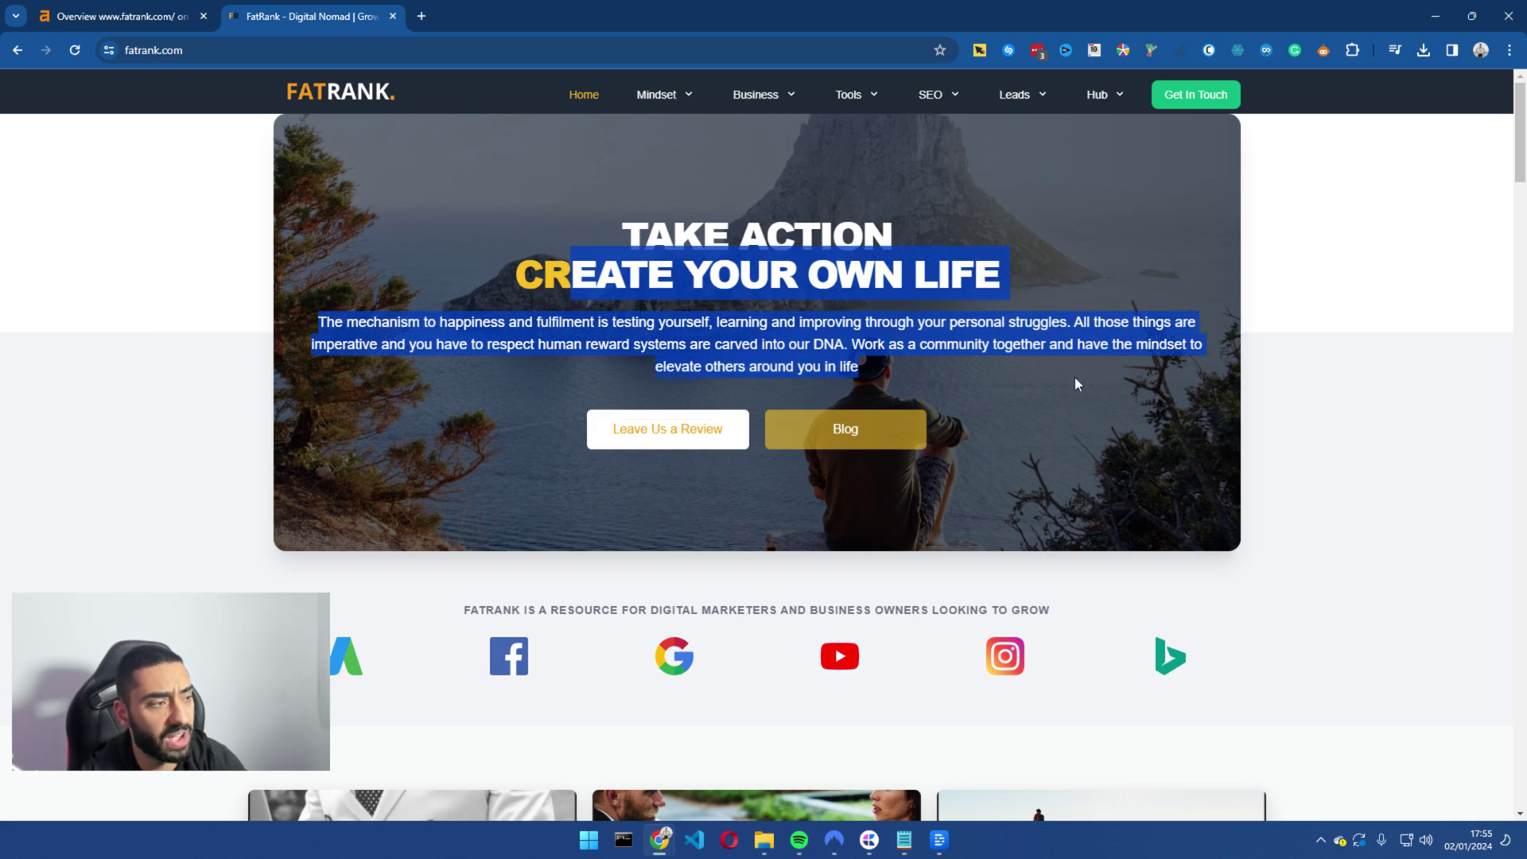
{"action": "left_click", "coordinate": [1118, 382]}
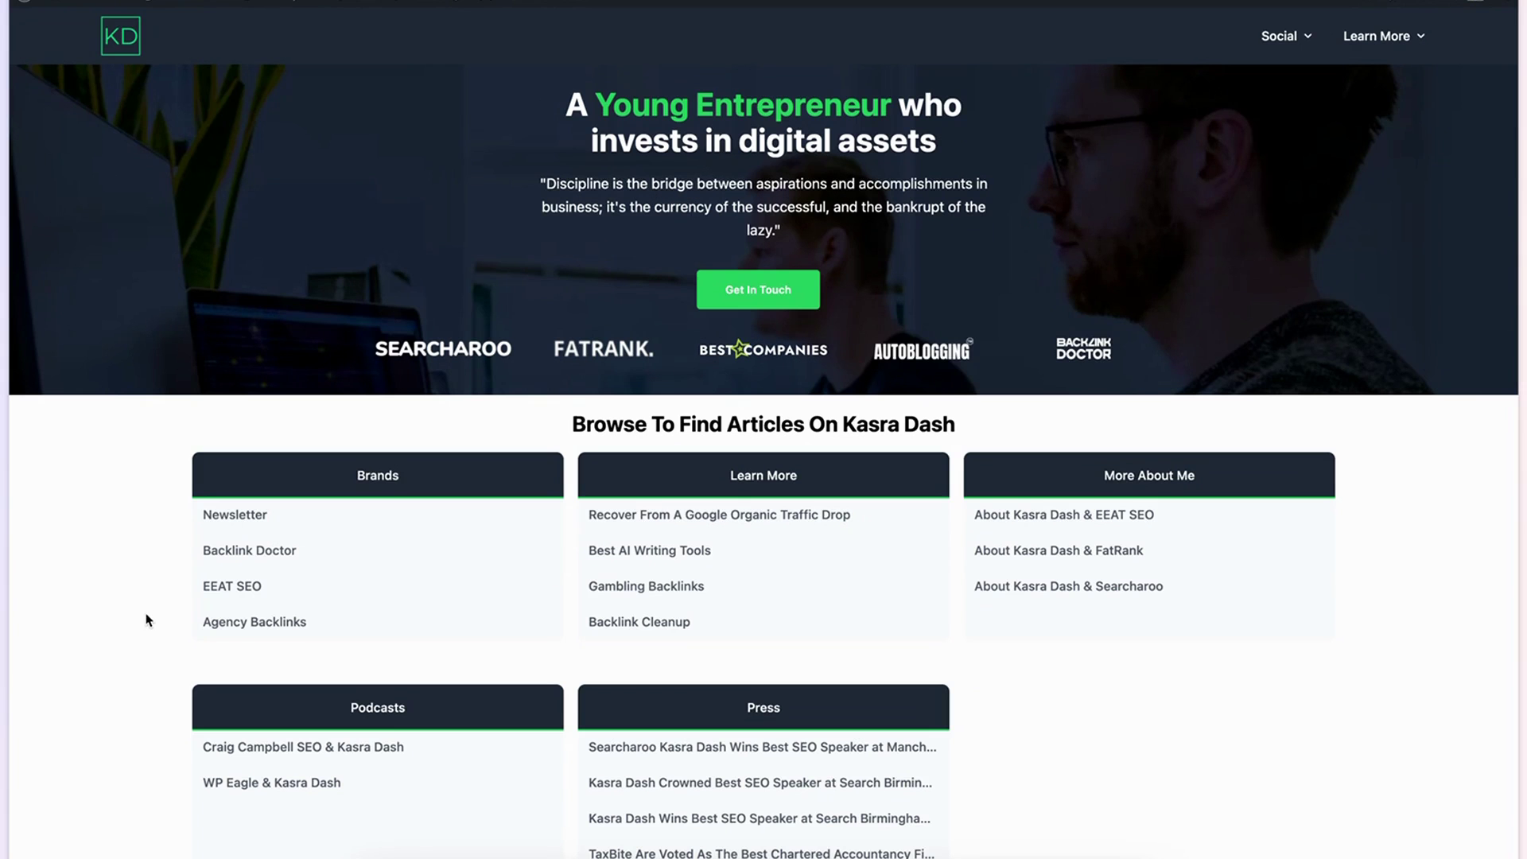
{"action": "scroll", "coordinate": [146, 619], "scroll_direction": "down", "scroll_amount": 6}
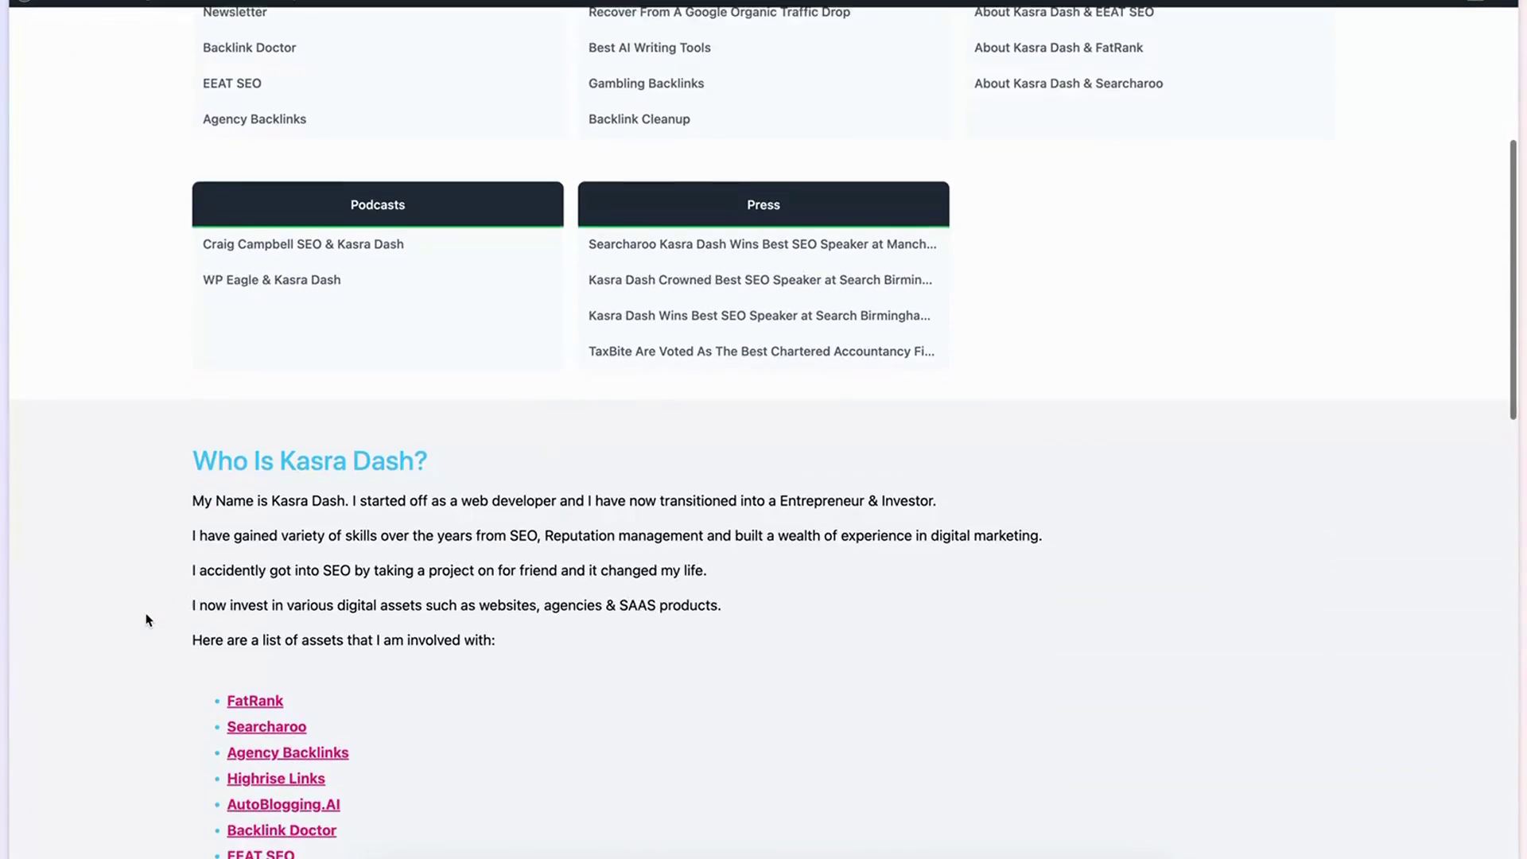
{"action": "scroll", "coordinate": [146, 620], "scroll_direction": "down", "scroll_amount": 12}
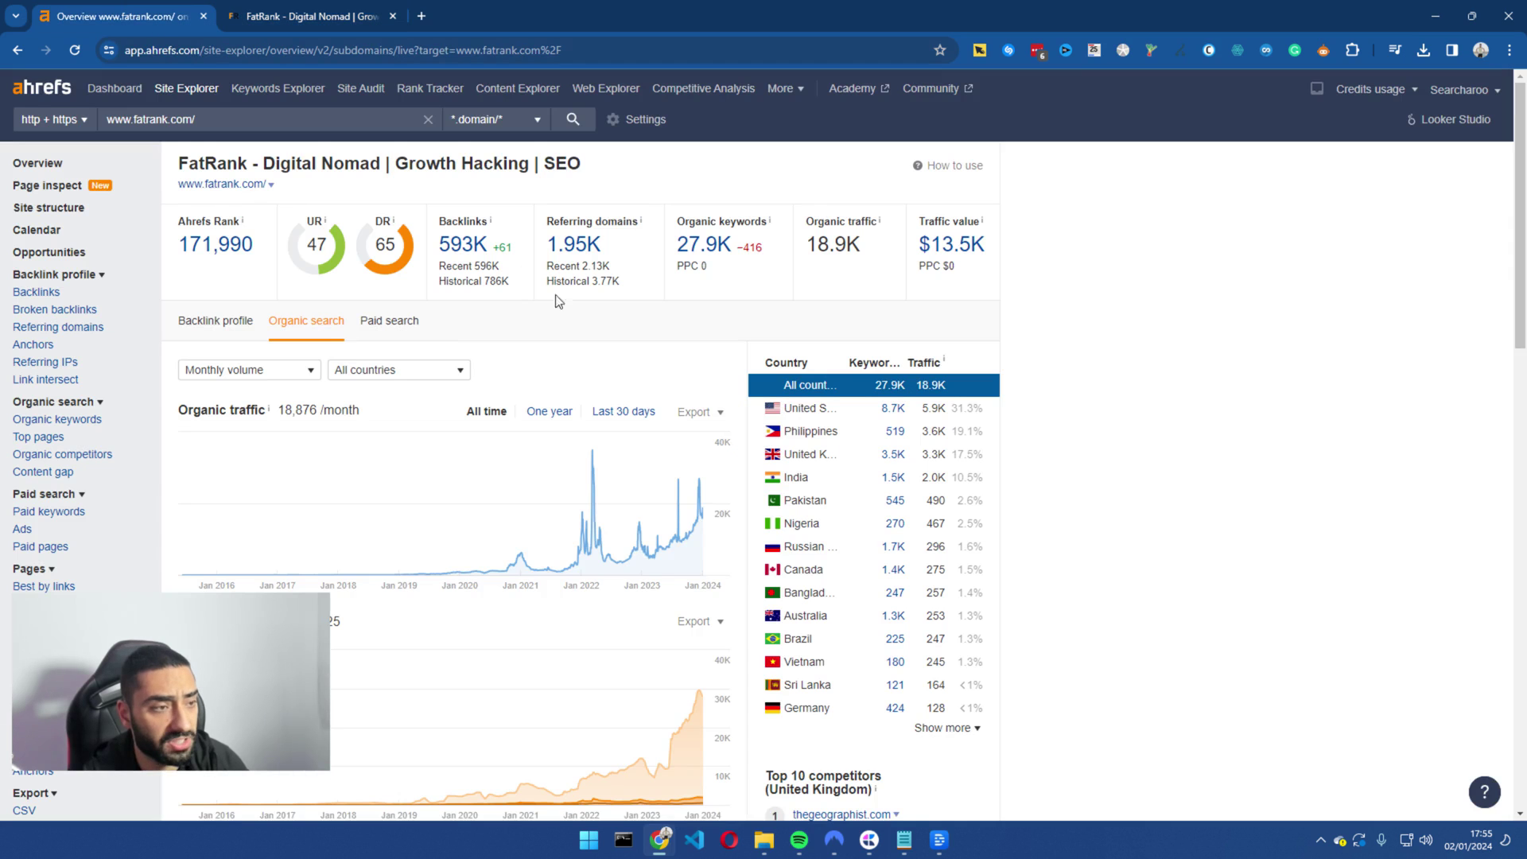
{"action": "scroll", "coordinate": [586, 338], "scroll_direction": "down", "scroll_amount": 2}
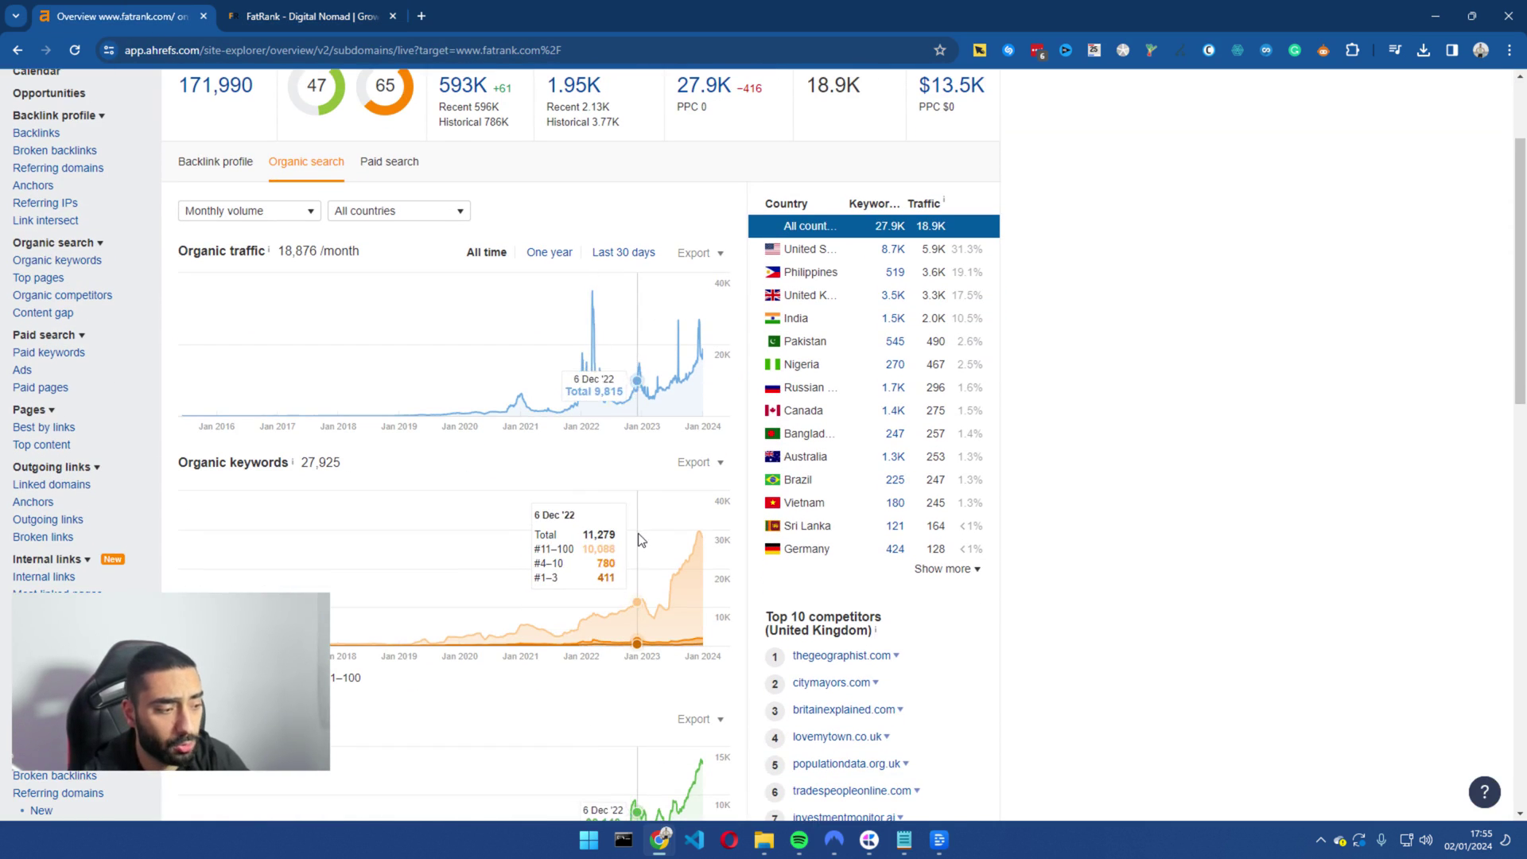
{"action": "scroll", "coordinate": [455, 556], "scroll_direction": "up", "scroll_amount": 2}
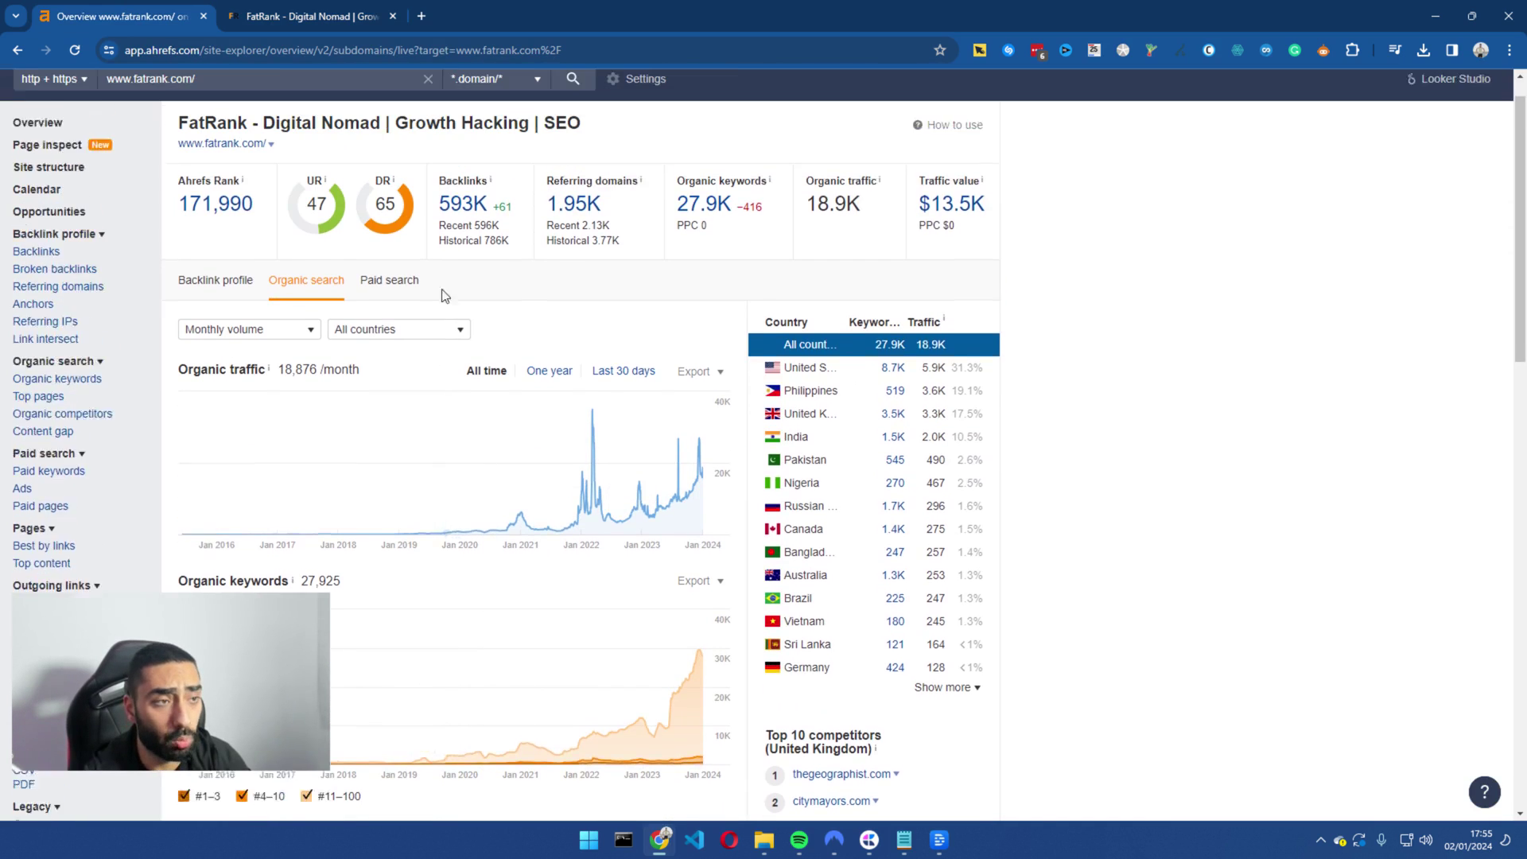
{"action": "left_click", "coordinate": [325, 12]}
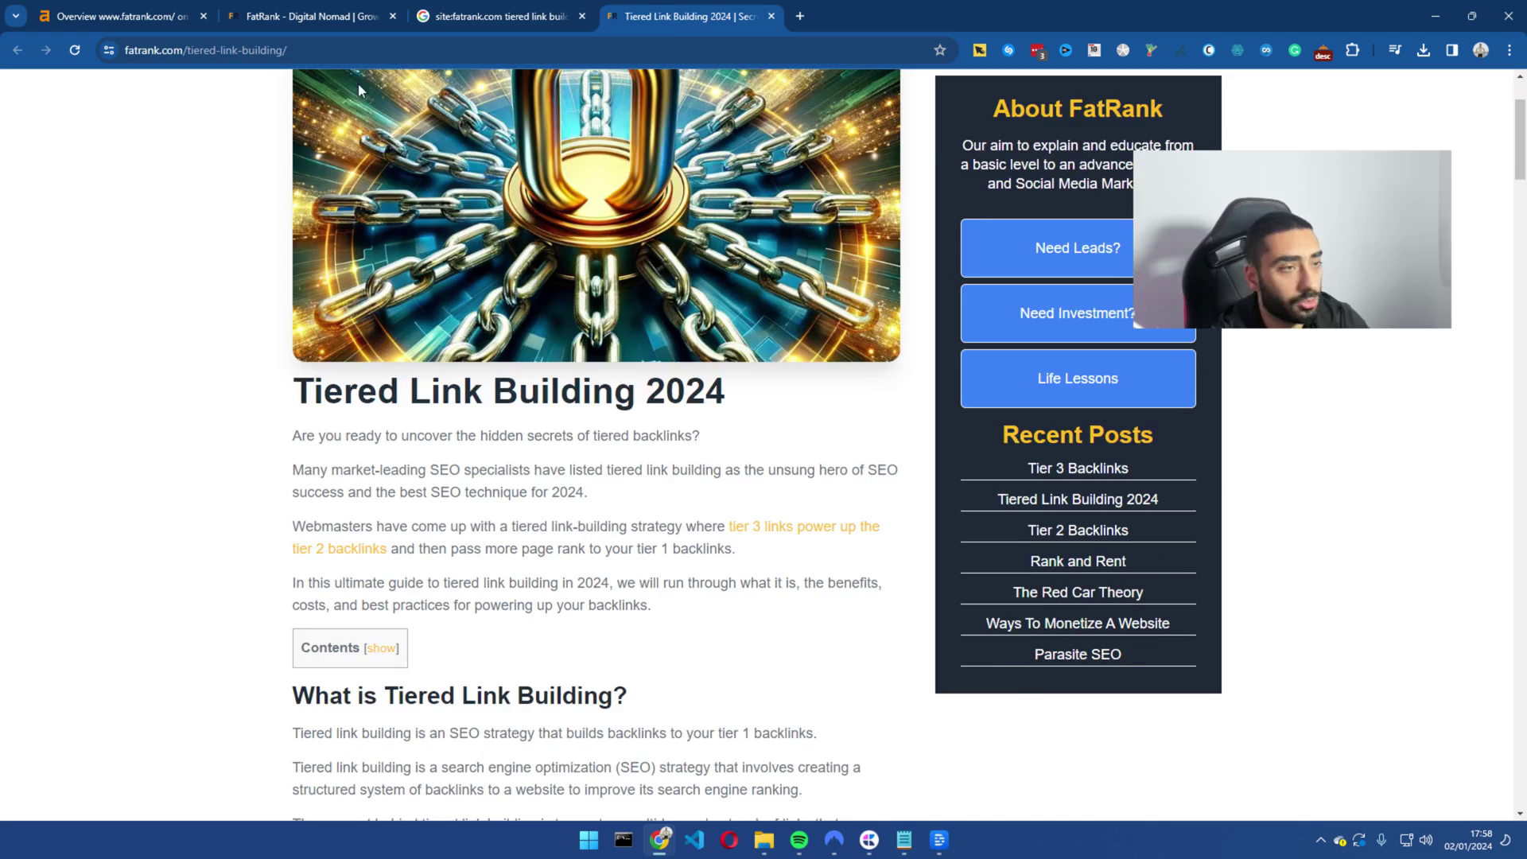
- Highlight the Tiered Link Building 2024 article's title and part of its URL to point out the target topic
{"action": "scroll", "coordinate": [238, 302], "scroll_direction": "up", "scroll_amount": 3}
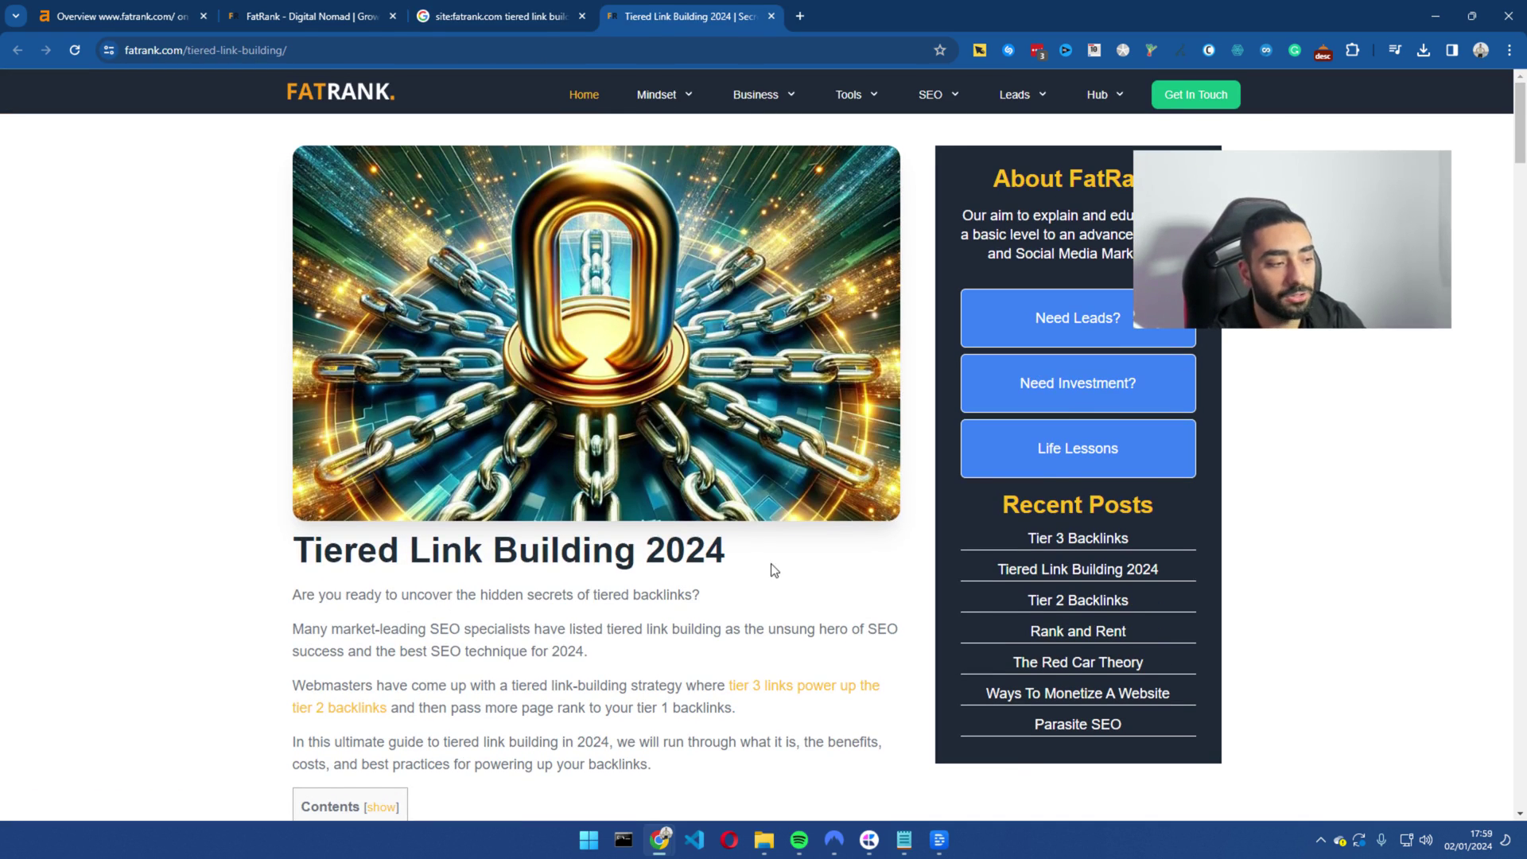
{"action": "left_click_drag", "start_coordinate": [771, 567], "coordinate": [262, 557]}
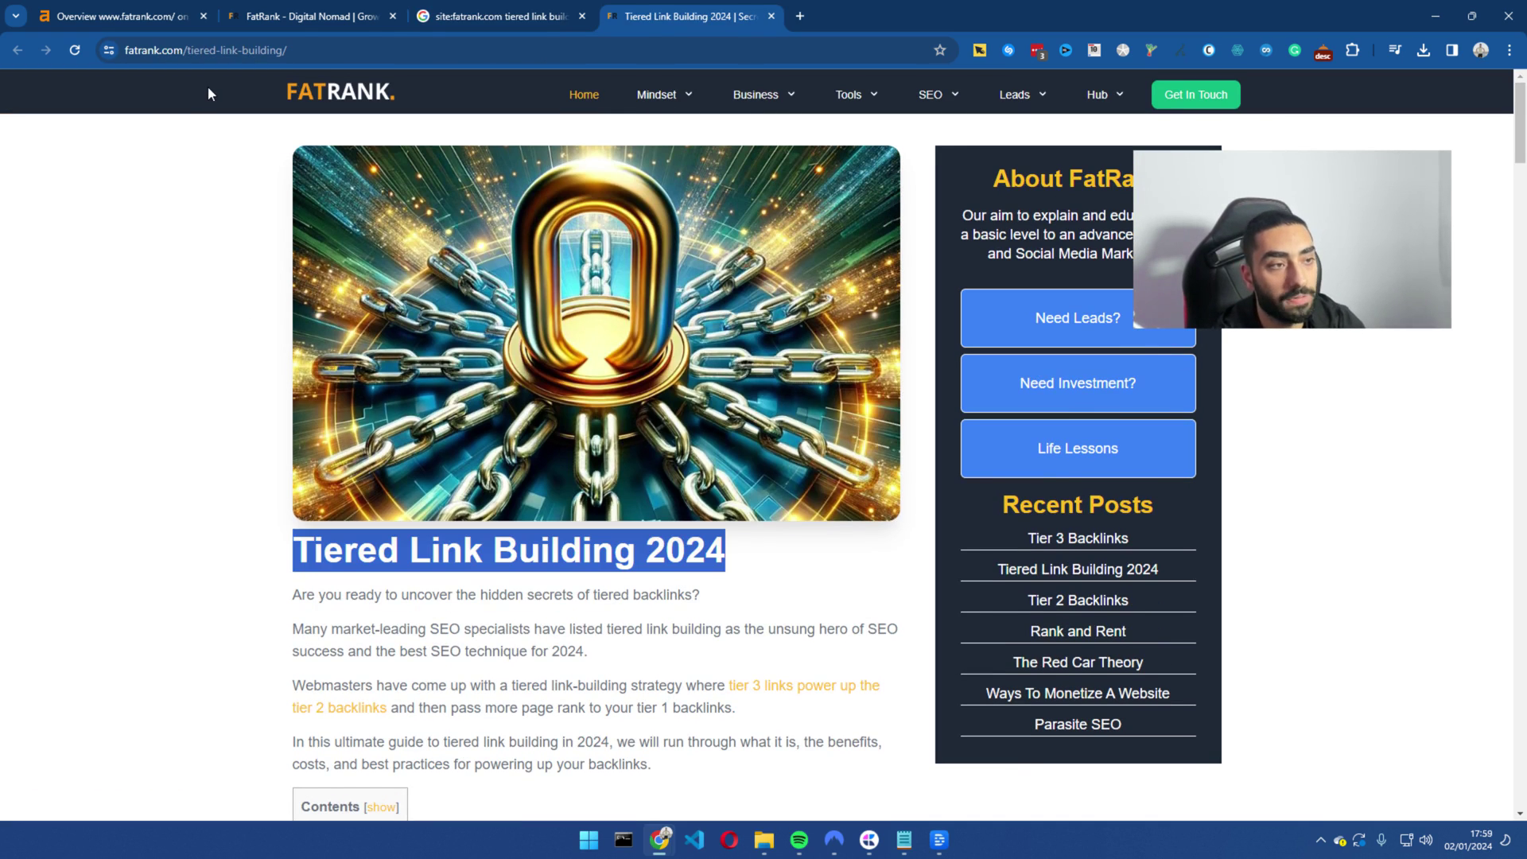
{"action": "left_click_drag", "start_coordinate": [163, 54], "coordinate": [258, 54]}
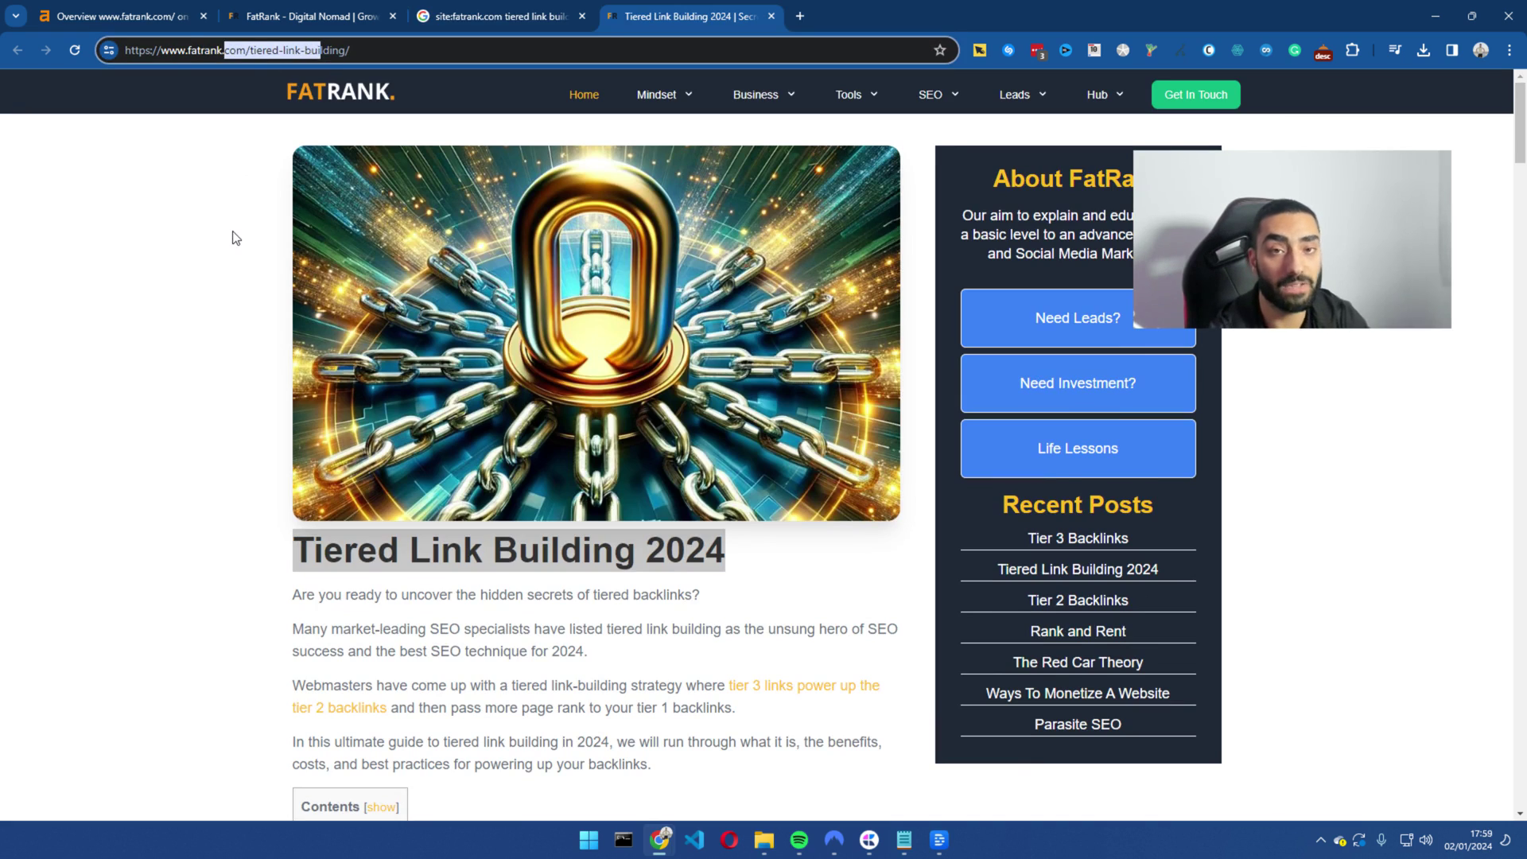
{"action": "left_click", "coordinate": [243, 455]}
- Return to the Google results and highlight the domain and the keyword "tiered link building" in the site: query
{"action": "key", "text": "ctrl+shift+Tab"}
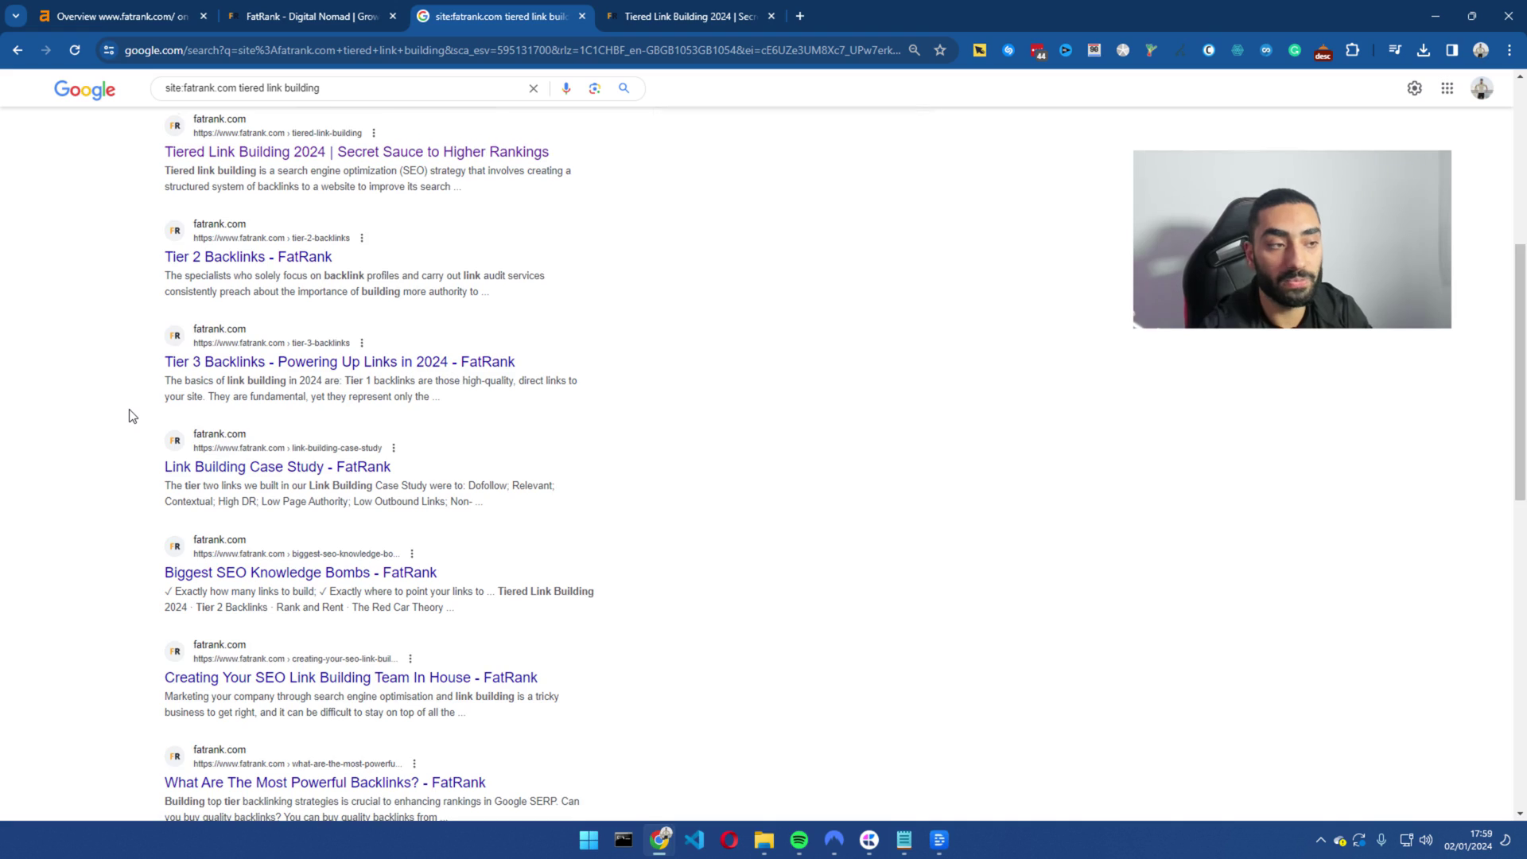
{"action": "scroll", "coordinate": [131, 415], "scroll_direction": "down", "scroll_amount": 1}
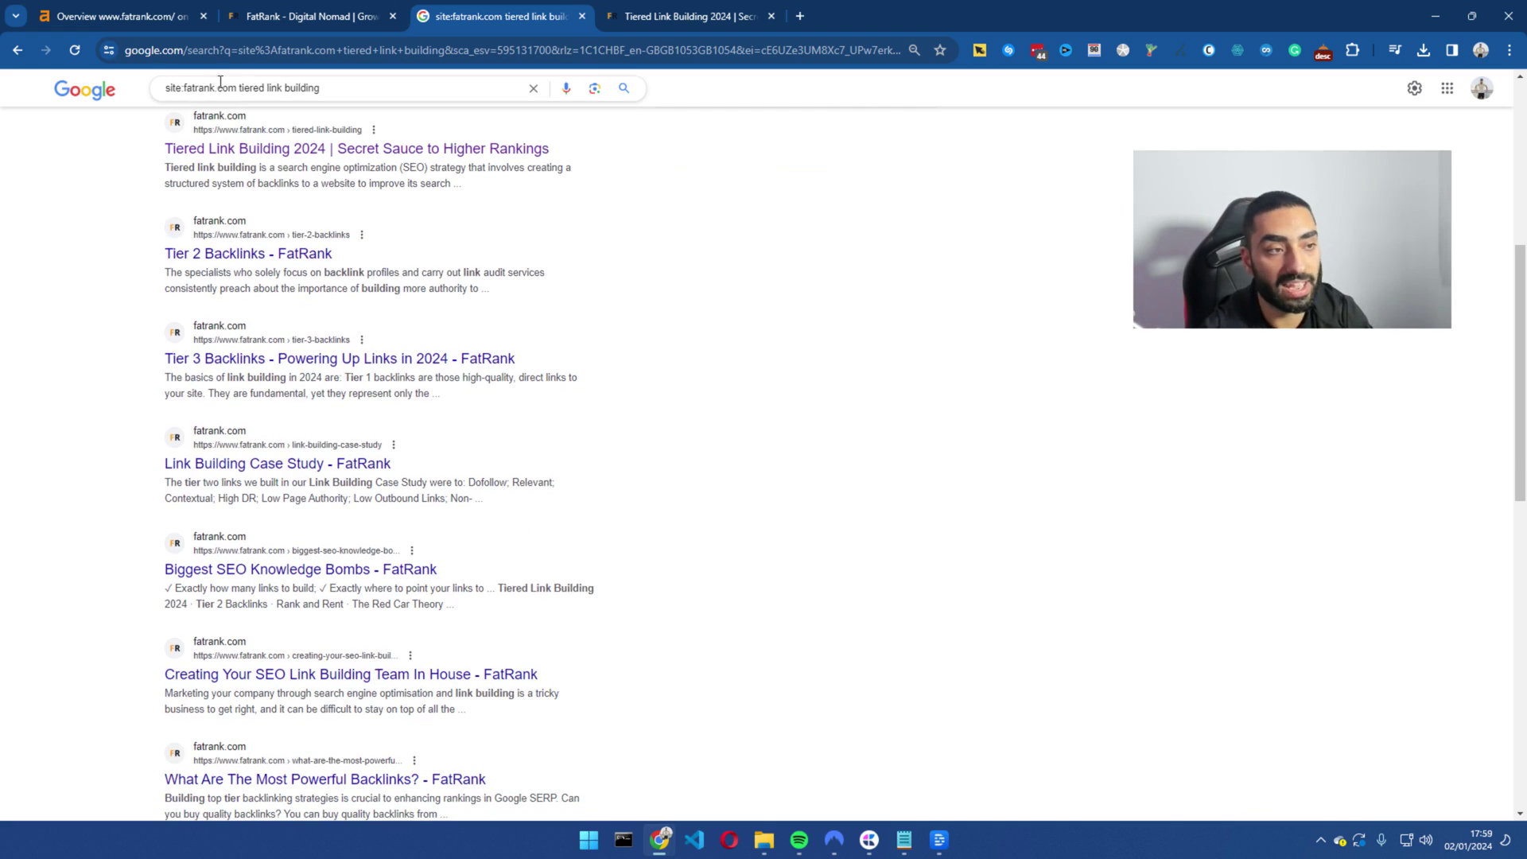
{"action": "double_click", "coordinate": [231, 88]}
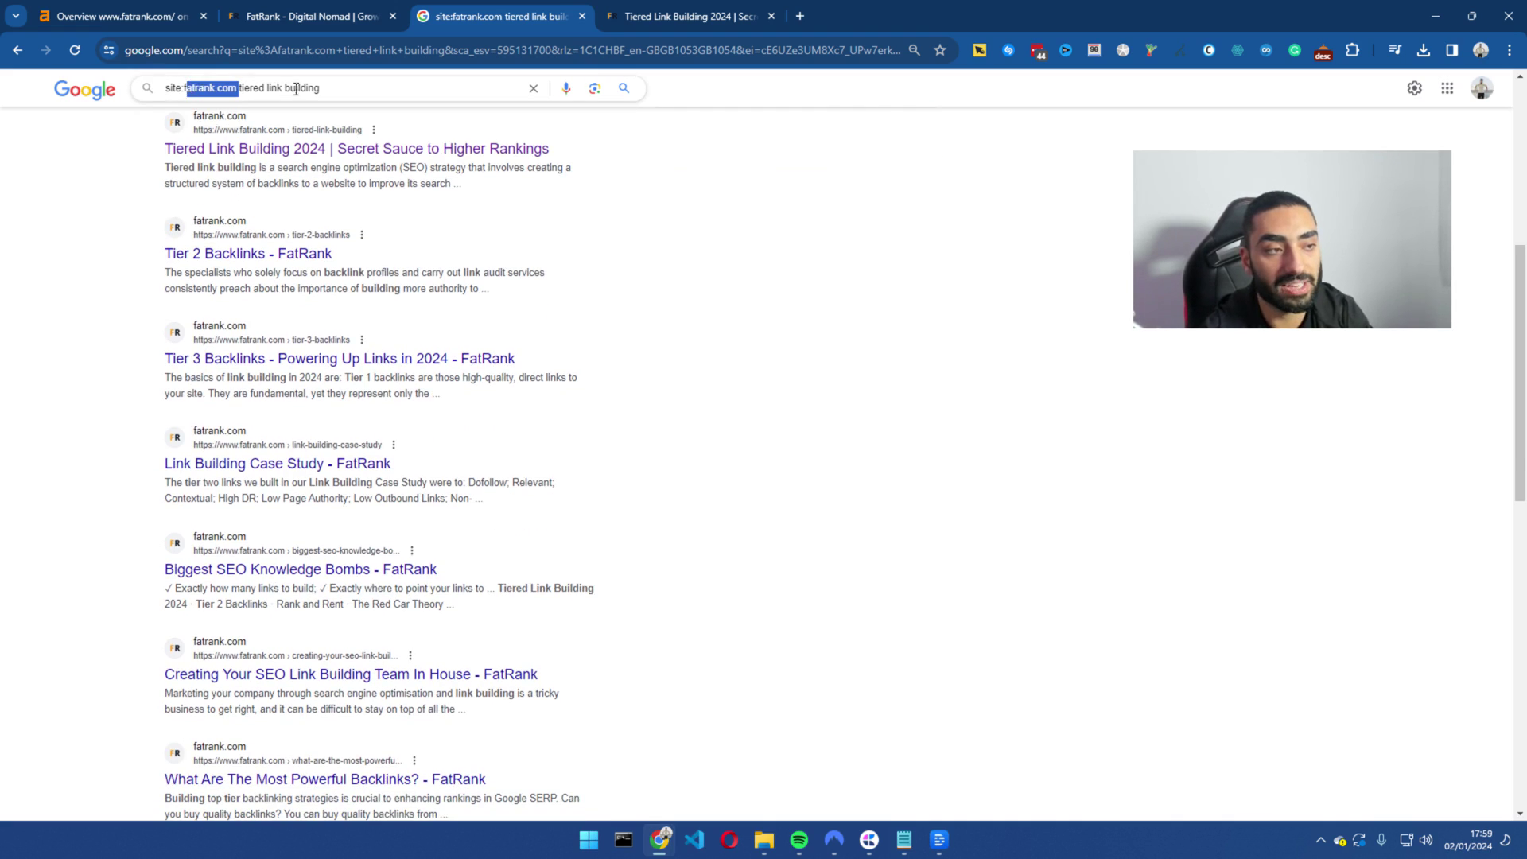
{"action": "left_click_drag", "start_coordinate": [334, 88], "coordinate": [234, 85]}
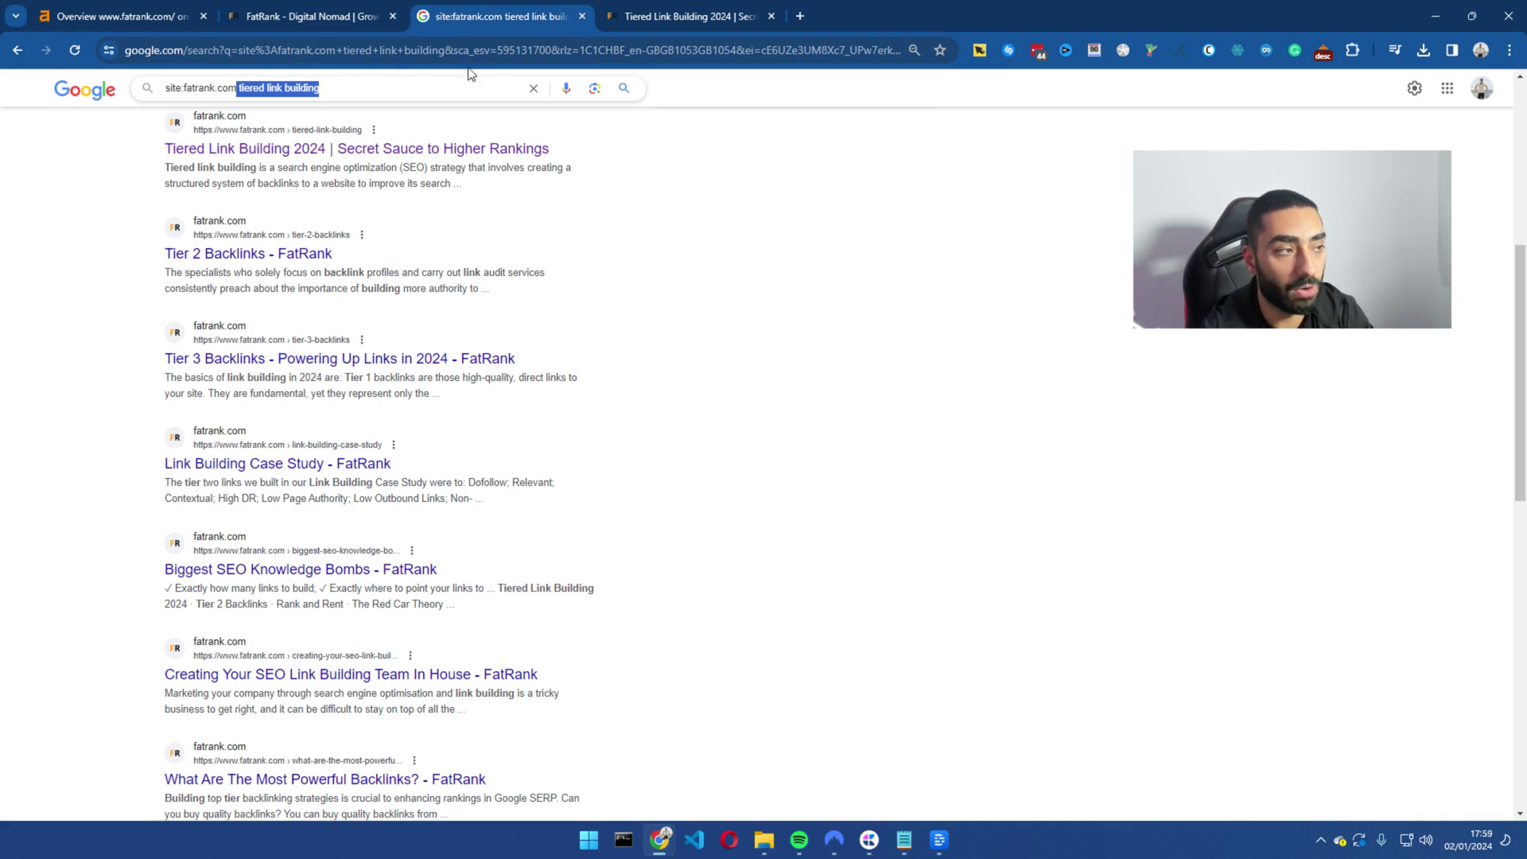
- Compare the Tiered Link Building 2024 article's title with the search query by highlighting the title and the matching keyword
{"action": "left_click", "coordinate": [666, 21]}
{"action": "left_click_drag", "start_coordinate": [337, 525], "coordinate": [704, 549]}
{"action": "left_click", "coordinate": [556, 17]}
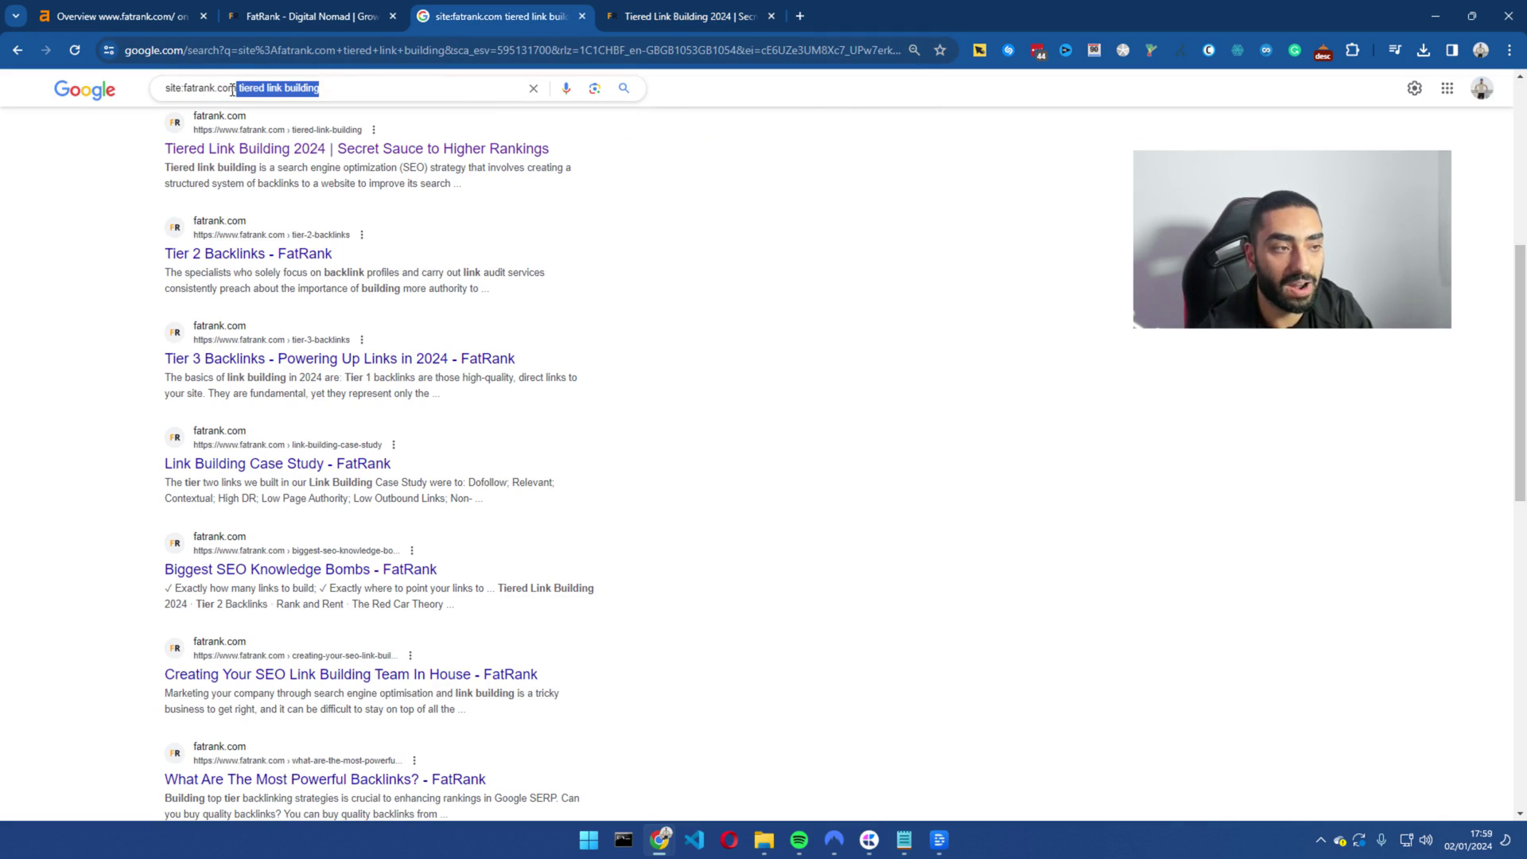
{"action": "left_click_drag", "start_coordinate": [375, 87], "coordinate": [237, 89]}
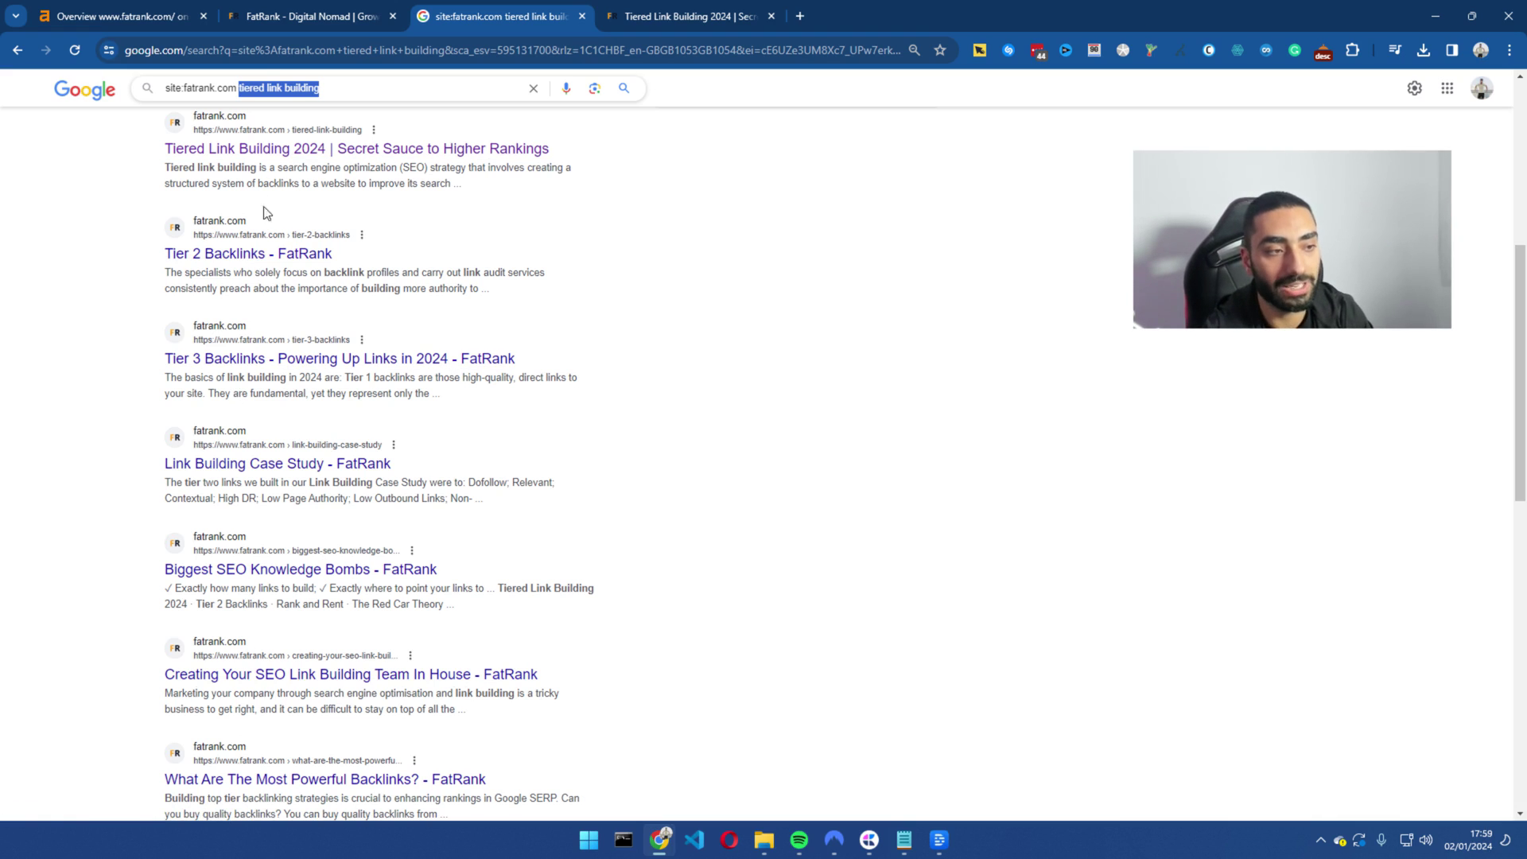
- Open the Tier 2 Backlinks result in a new tab, place it before the Tiered Link Building 2024 tab, and skim the article
{"action": "middle_click", "coordinate": [251, 256]}
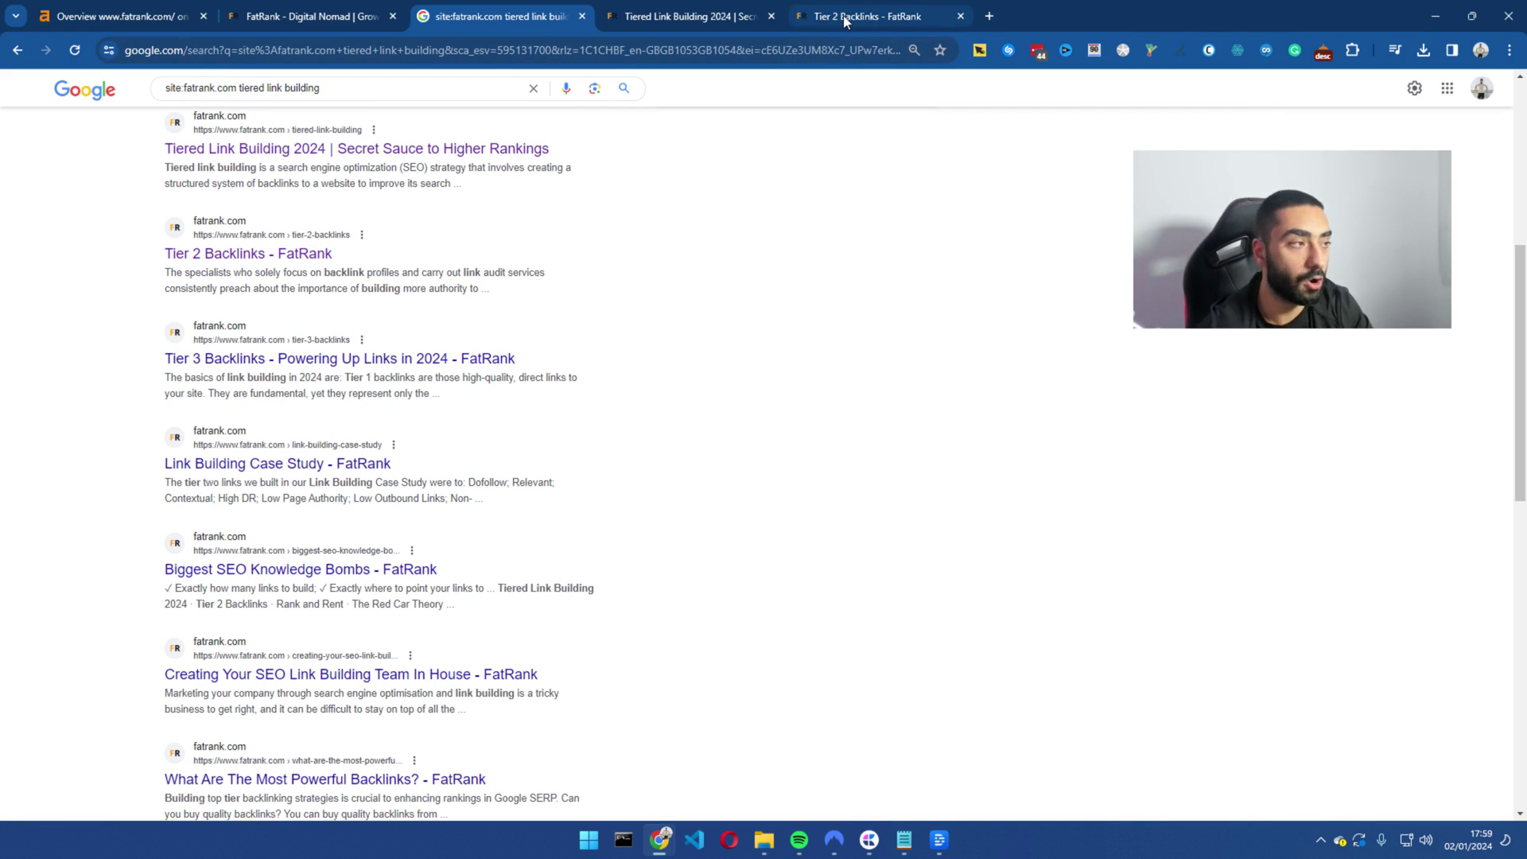
{"action": "left_click_drag", "start_coordinate": [845, 21], "coordinate": [660, 20]}
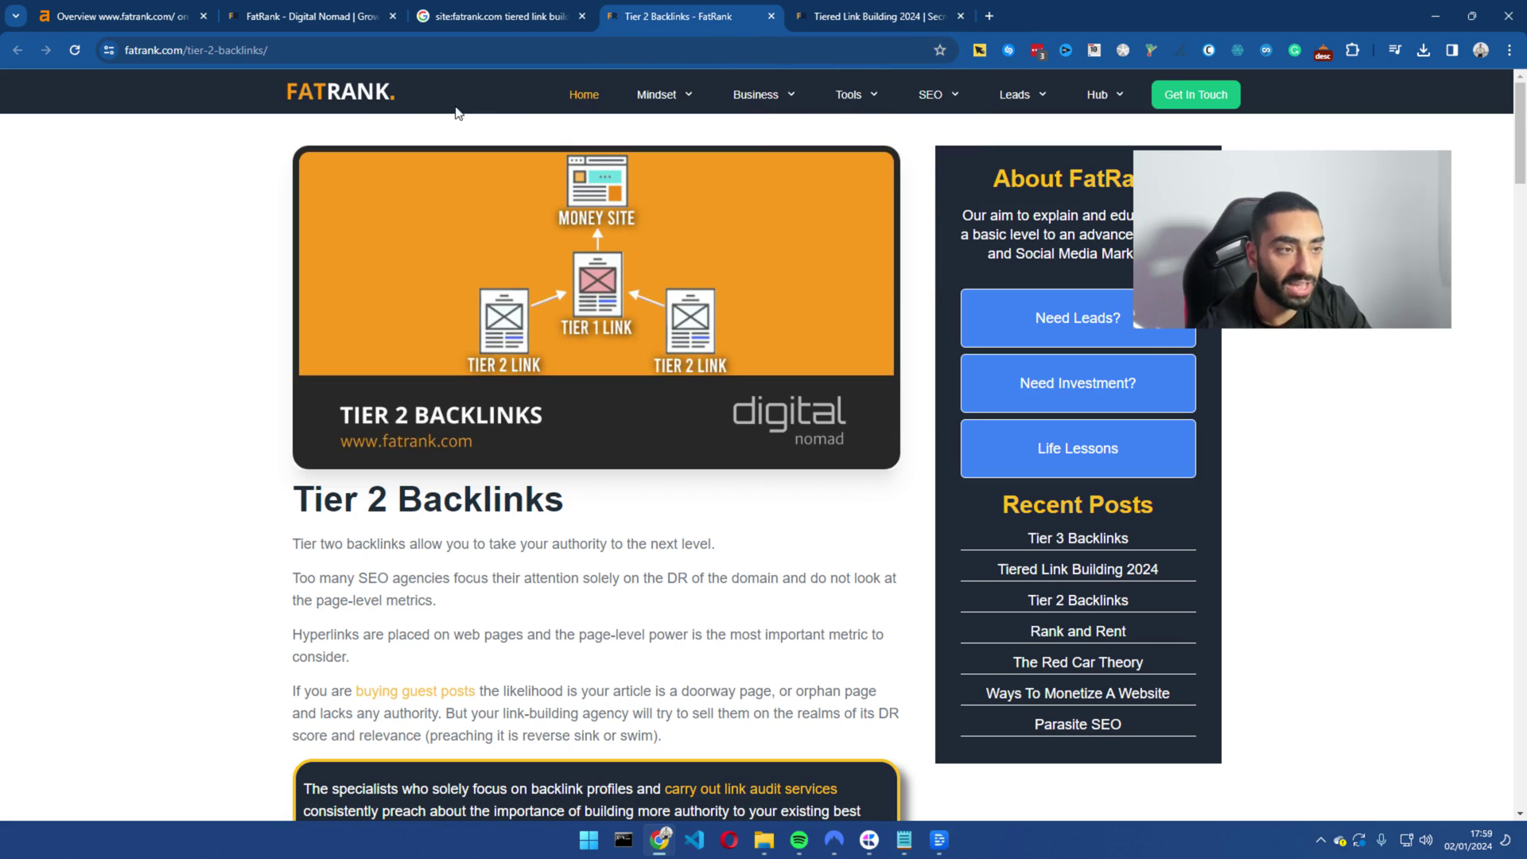
{"action": "scroll", "coordinate": [239, 296], "scroll_direction": "down", "scroll_amount": 6}
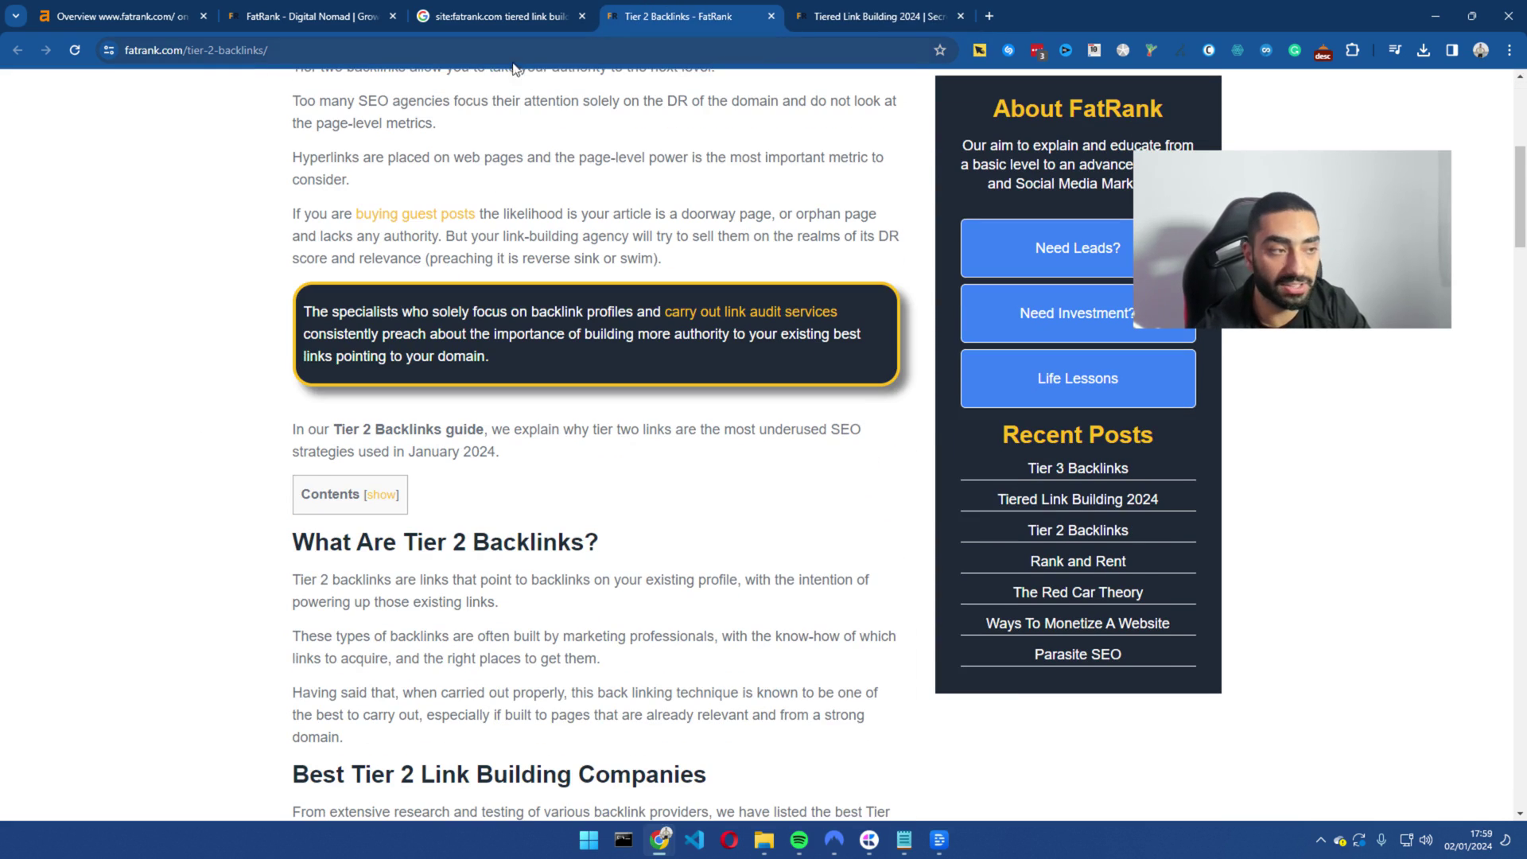
- Compare the Tier 2 Backlinks article with Tiered Link Building 2024, reading the latter's list of backlink tiers
{"action": "left_click", "coordinate": [502, 14]}
{"action": "left_click", "coordinate": [690, 17]}
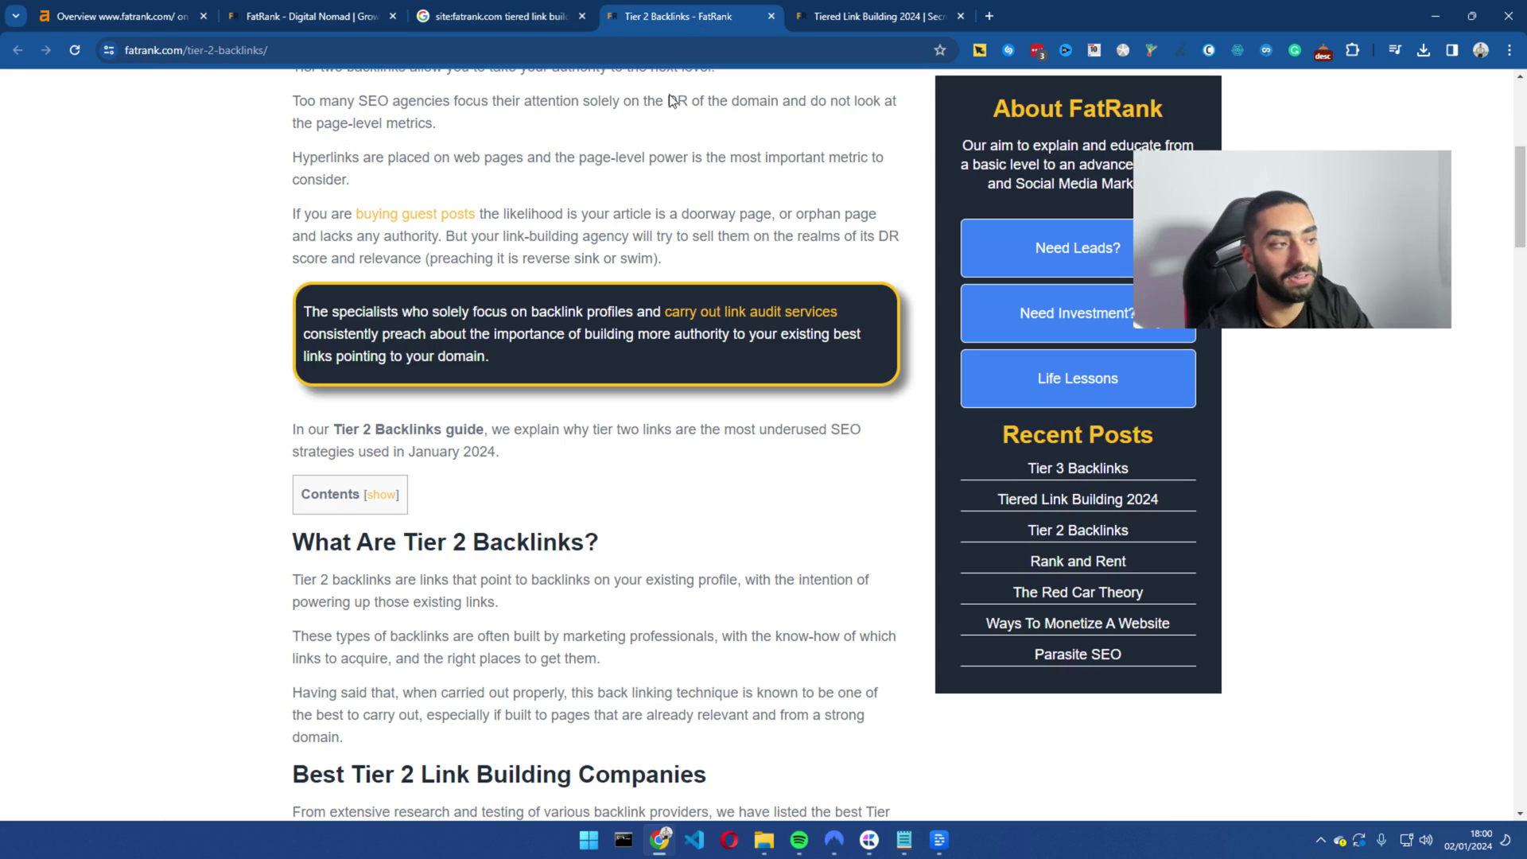
{"action": "left_click", "coordinate": [867, 11]}
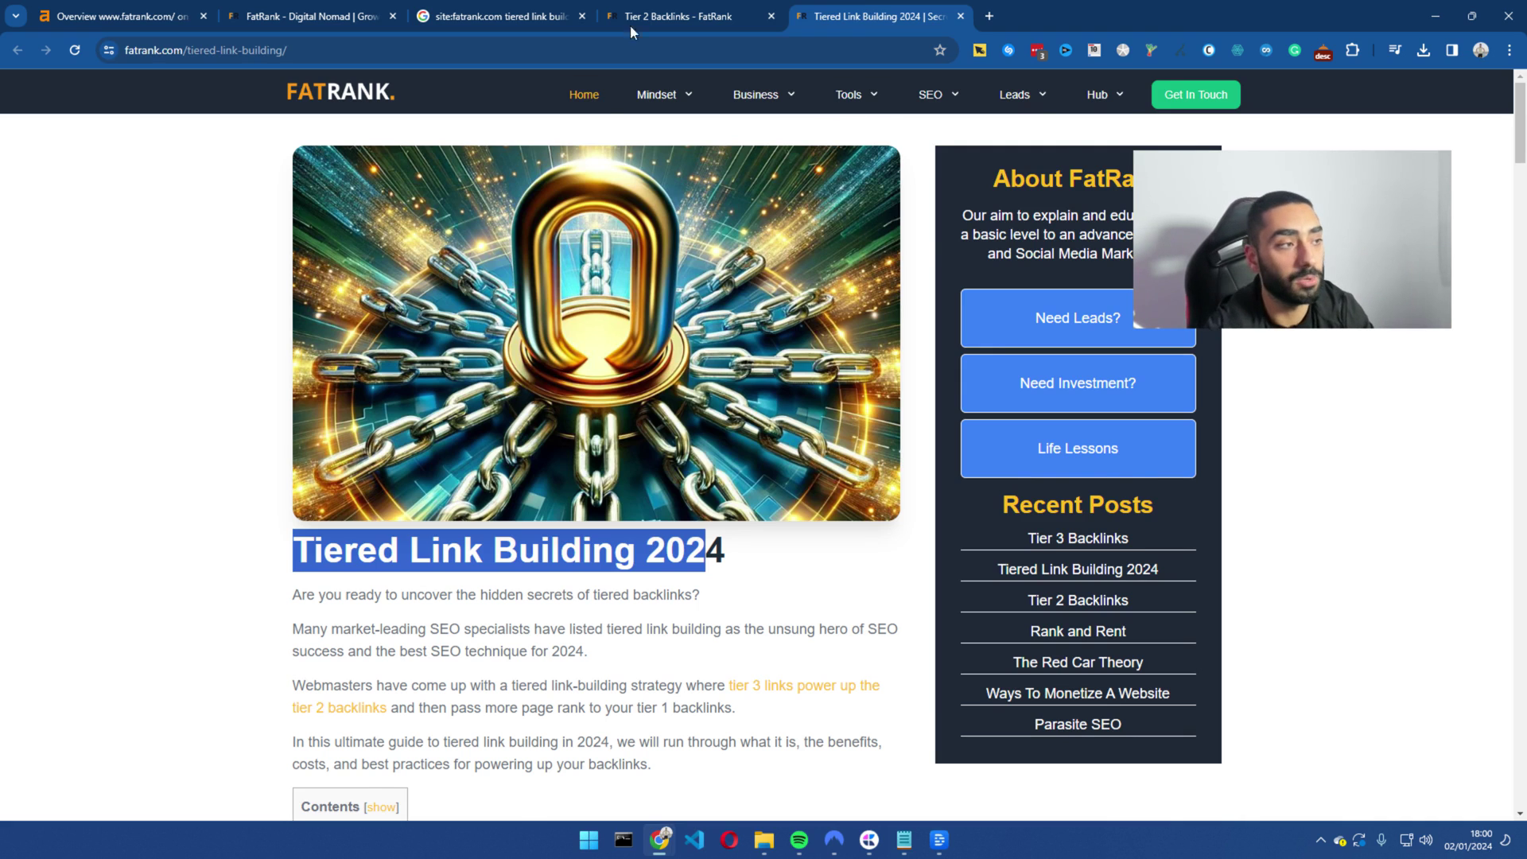
{"action": "left_click", "coordinate": [687, 7]}
{"action": "left_click", "coordinate": [881, 19]}
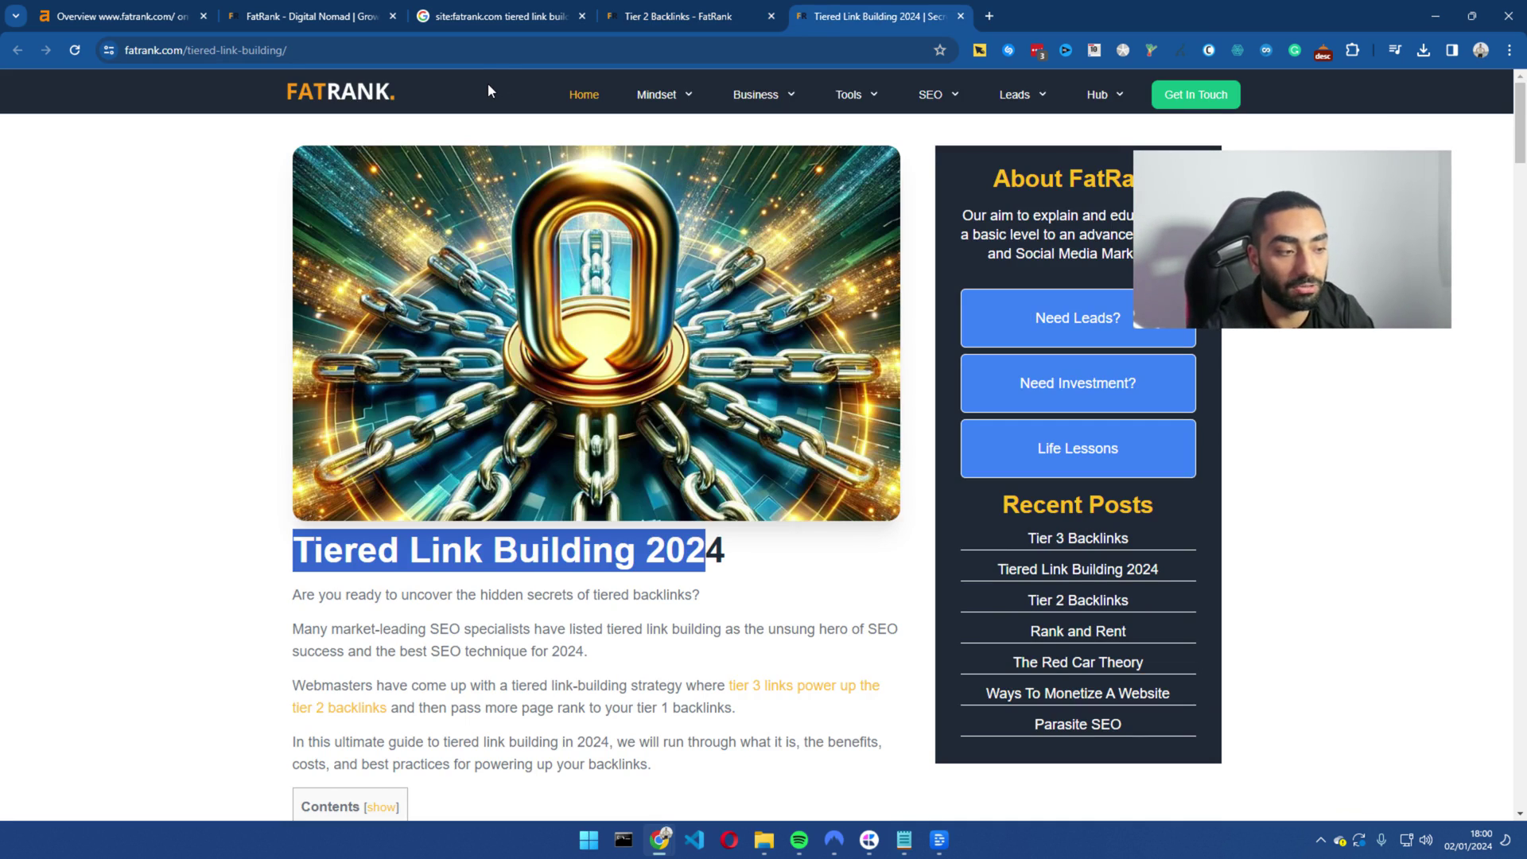
{"action": "scroll", "coordinate": [304, 372], "scroll_direction": "down", "scroll_amount": 14}
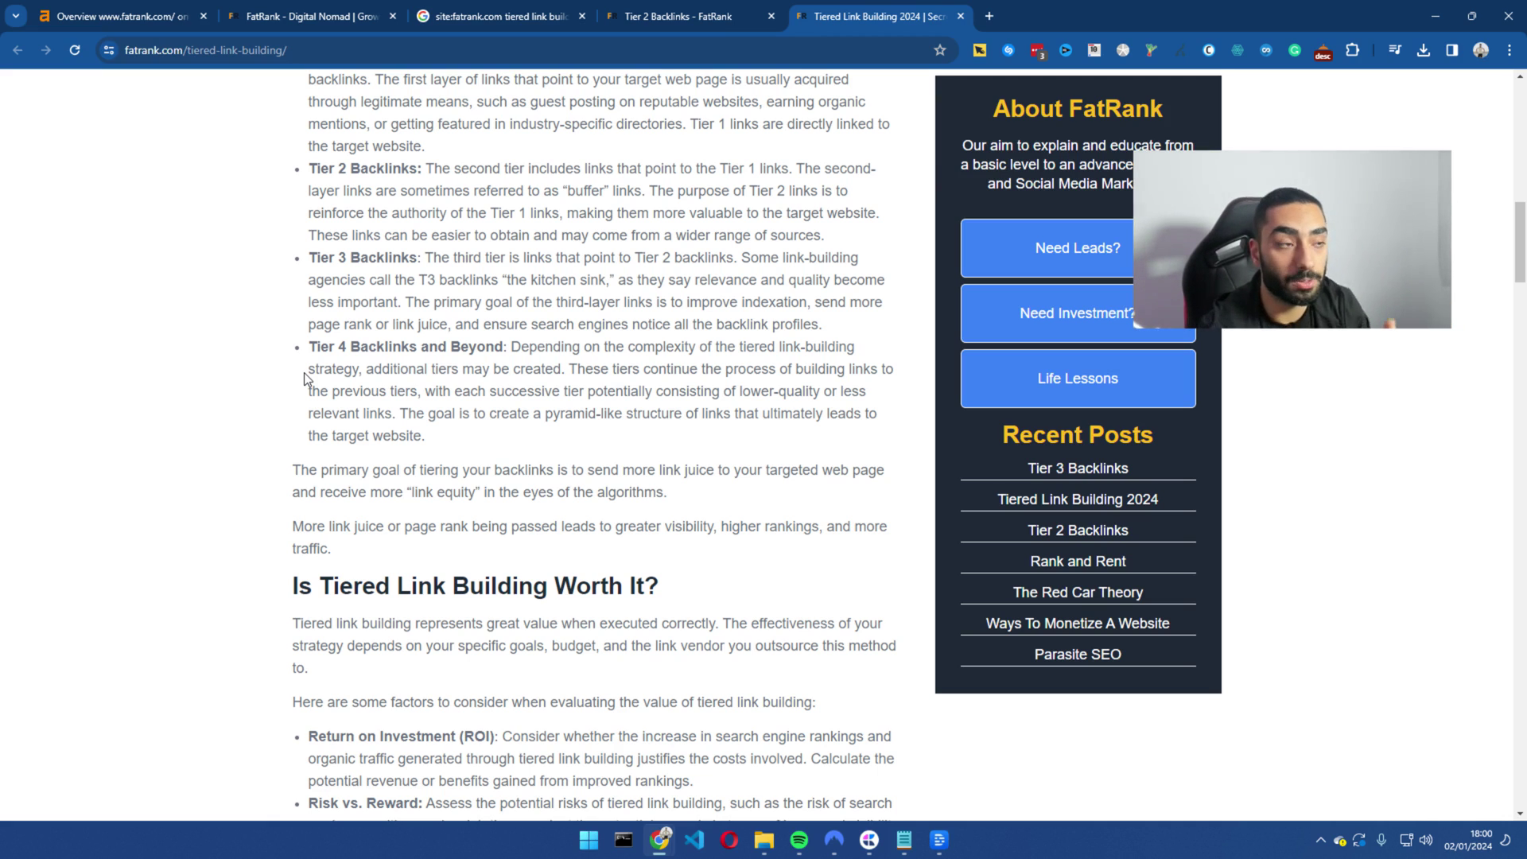
- Review the fatrank.com pages in the Google results for further internal link opportunities on tiered link building
{"action": "left_click", "coordinate": [493, 16]}
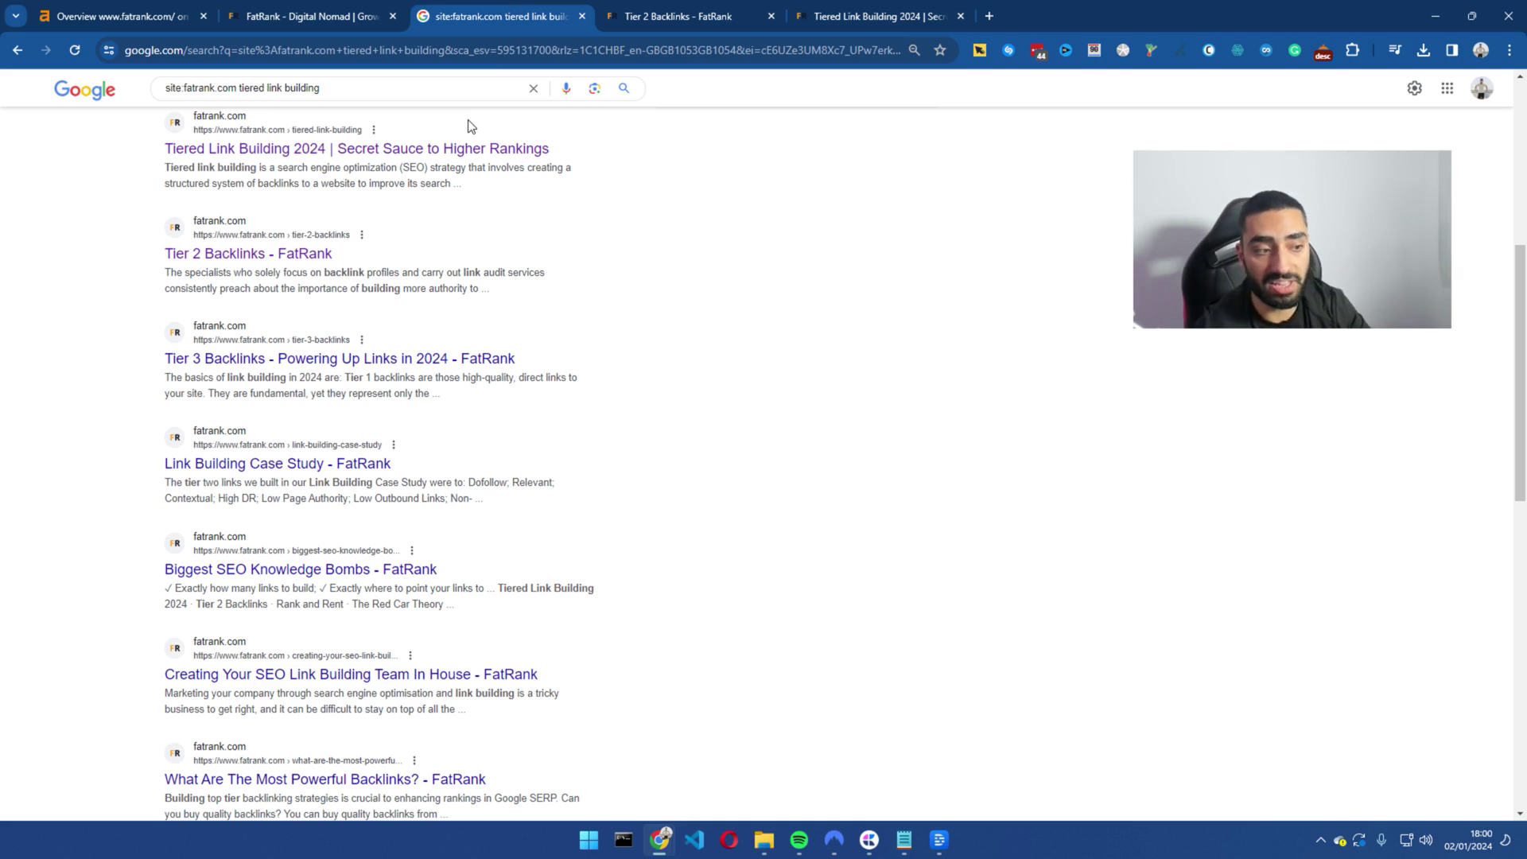
{"action": "scroll", "coordinate": [501, 440], "scroll_direction": "down", "scroll_amount": 4}
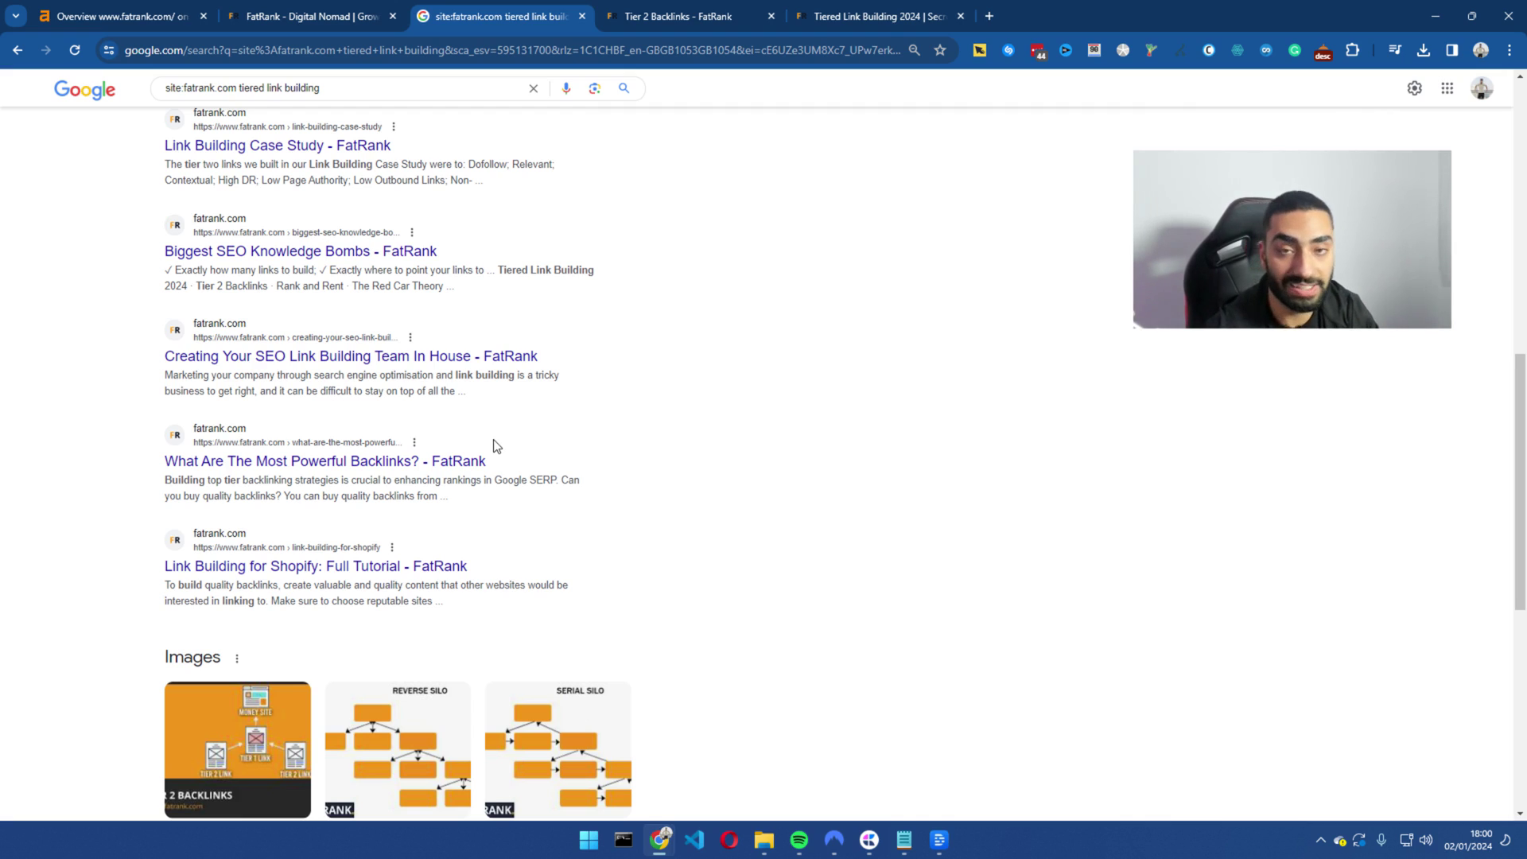
{"action": "scroll", "coordinate": [489, 453], "scroll_direction": "up", "scroll_amount": 3}
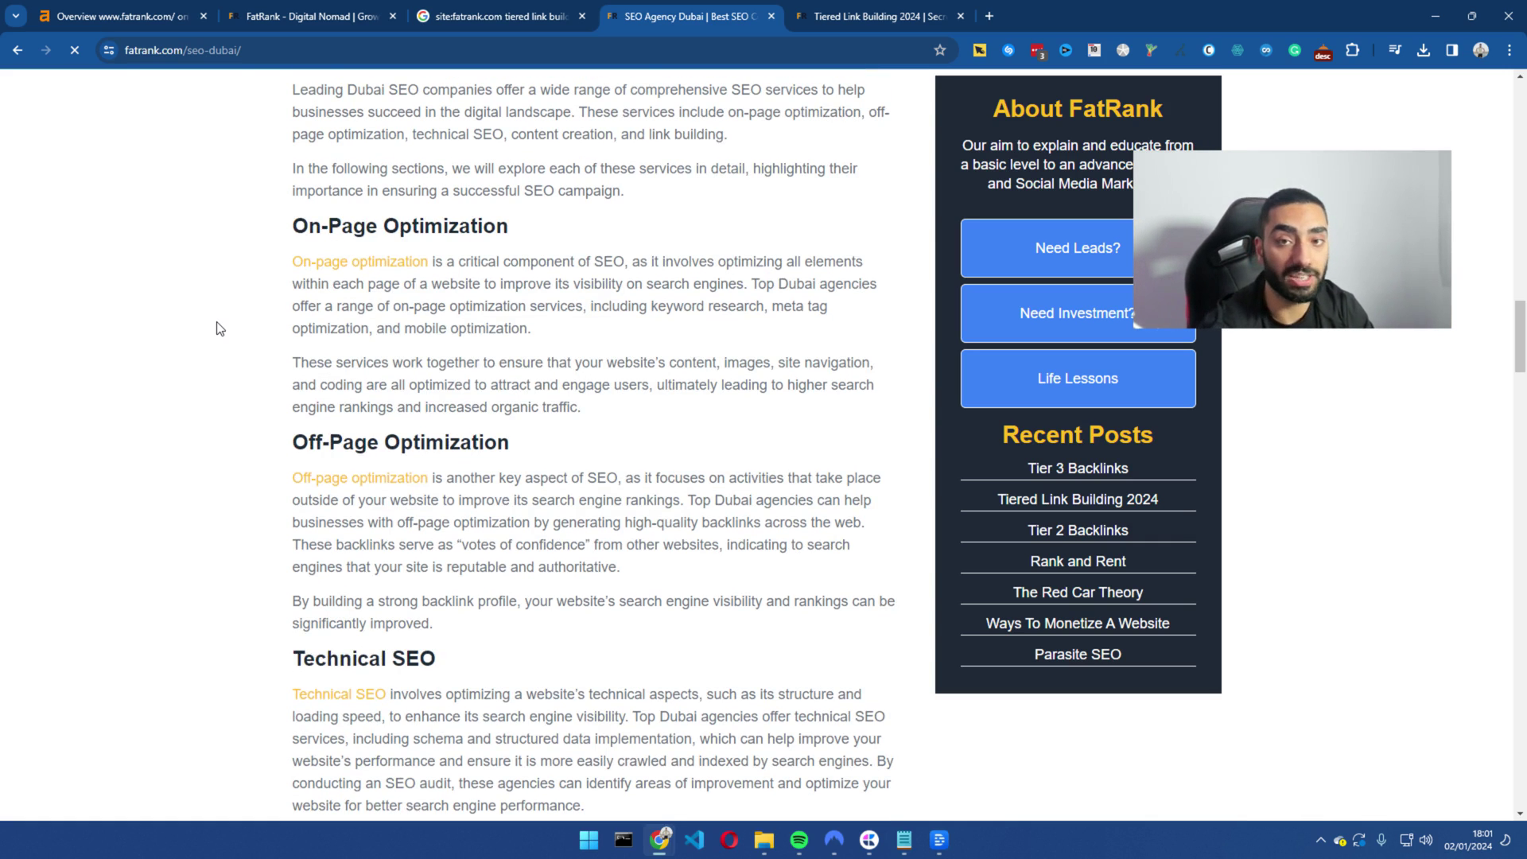
- Find the Industries We Specialise In Dubai section on the SEO Agency Dubai page and highlight the page's URL slug
{"action": "scroll", "coordinate": [219, 328], "scroll_direction": "down", "scroll_amount": 20}
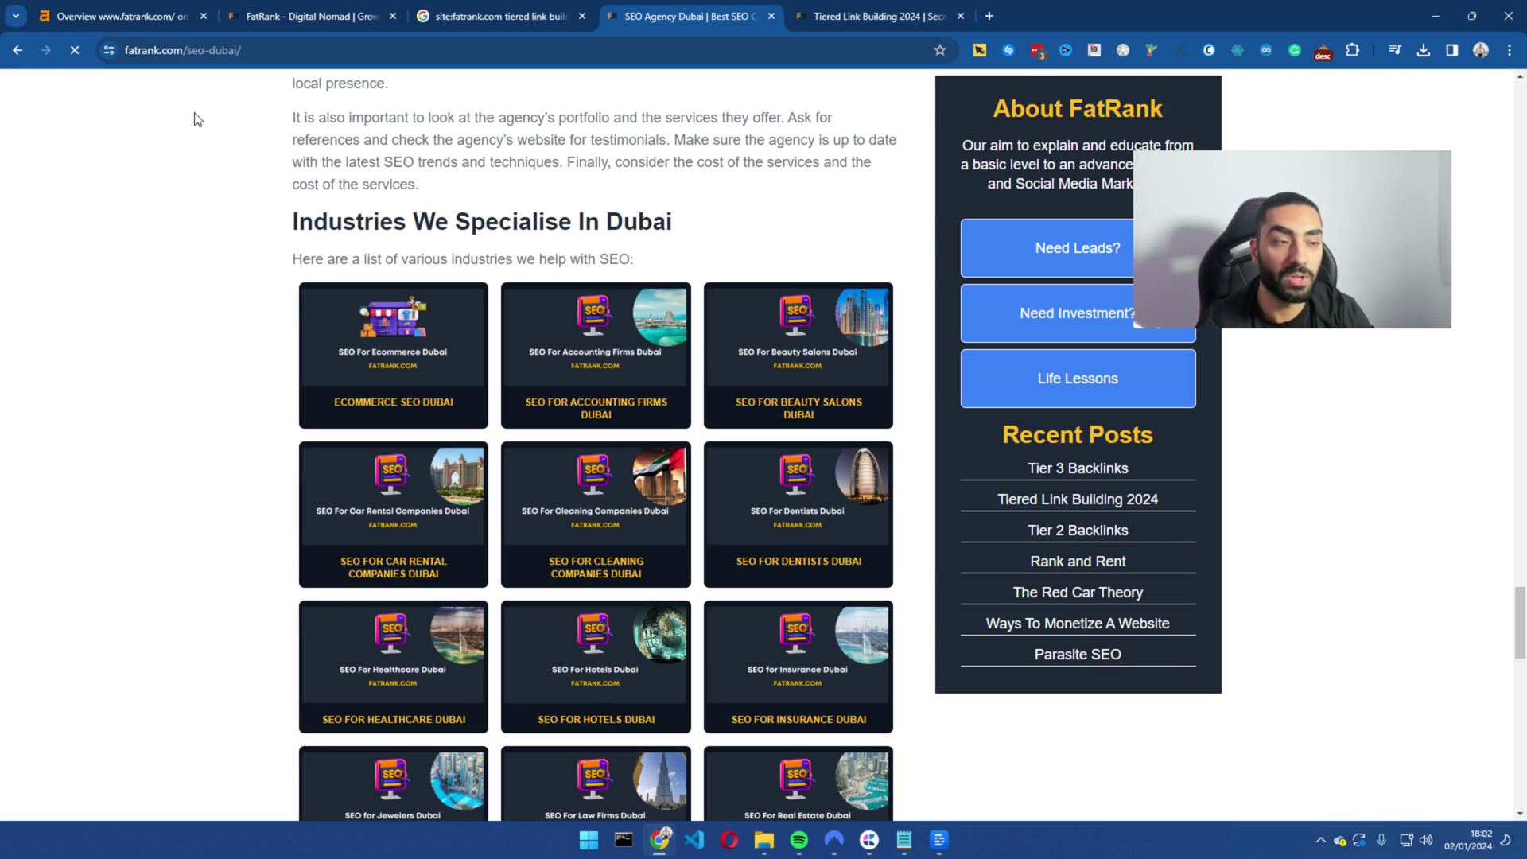
{"action": "left_click_drag", "start_coordinate": [159, 50], "coordinate": [304, 50]}
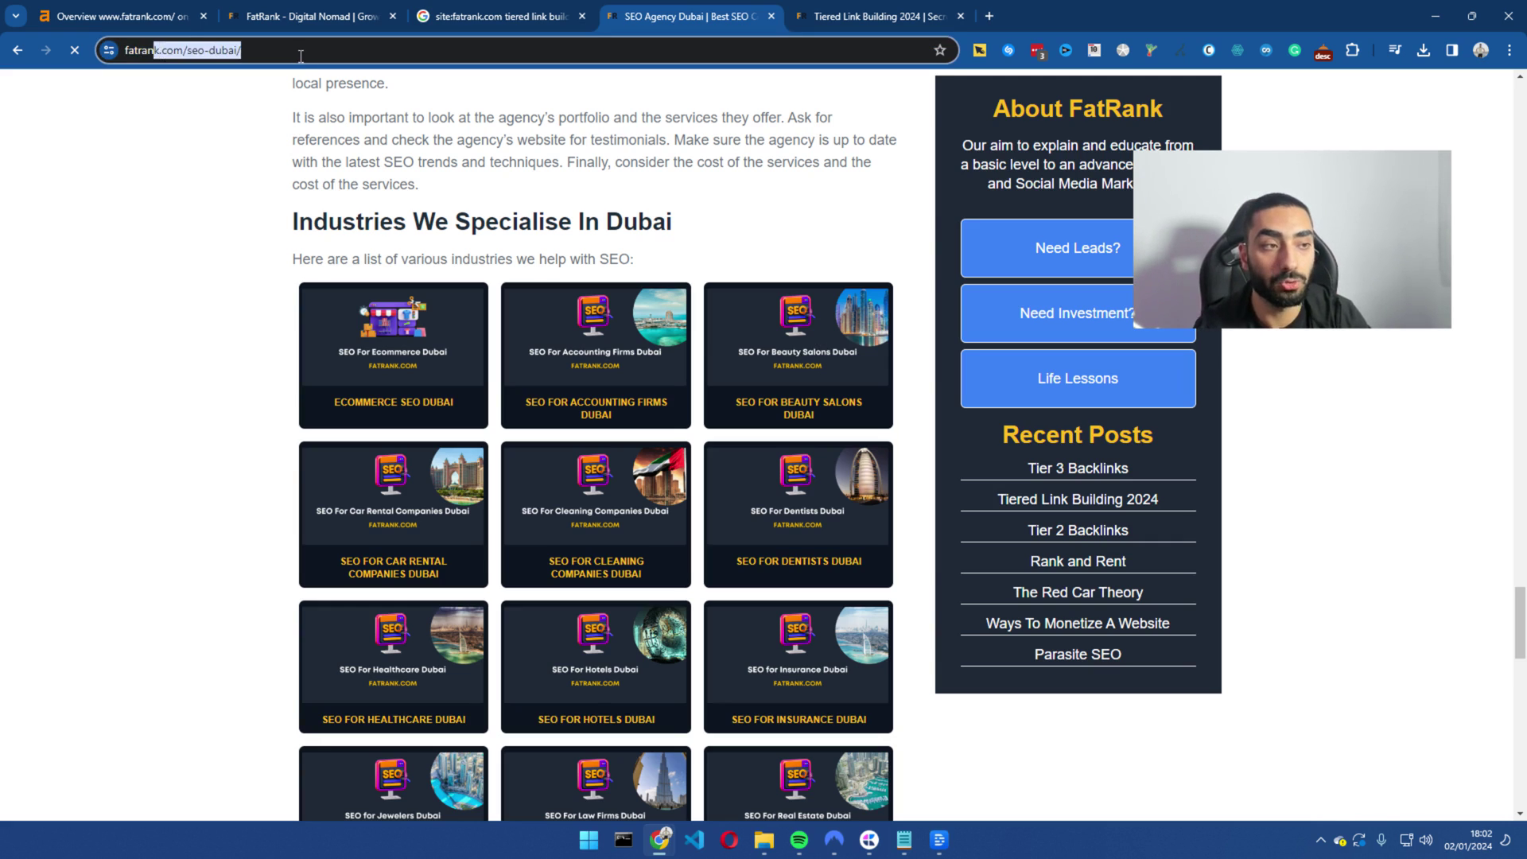
{"action": "scroll", "coordinate": [222, 269], "scroll_direction": "down", "scroll_amount": 1}
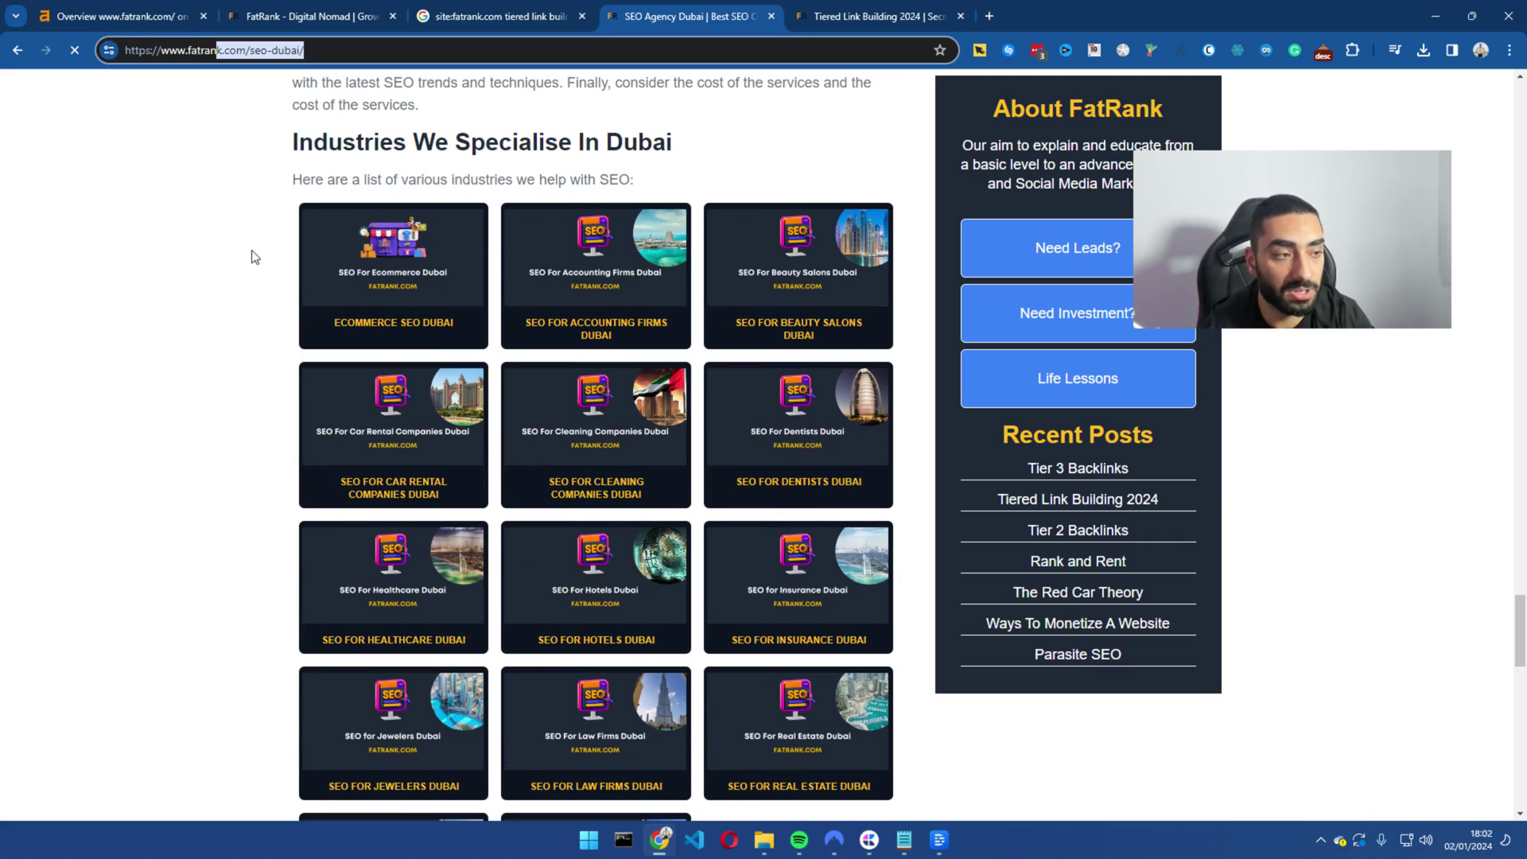
{"action": "left_click", "coordinate": [225, 229]}
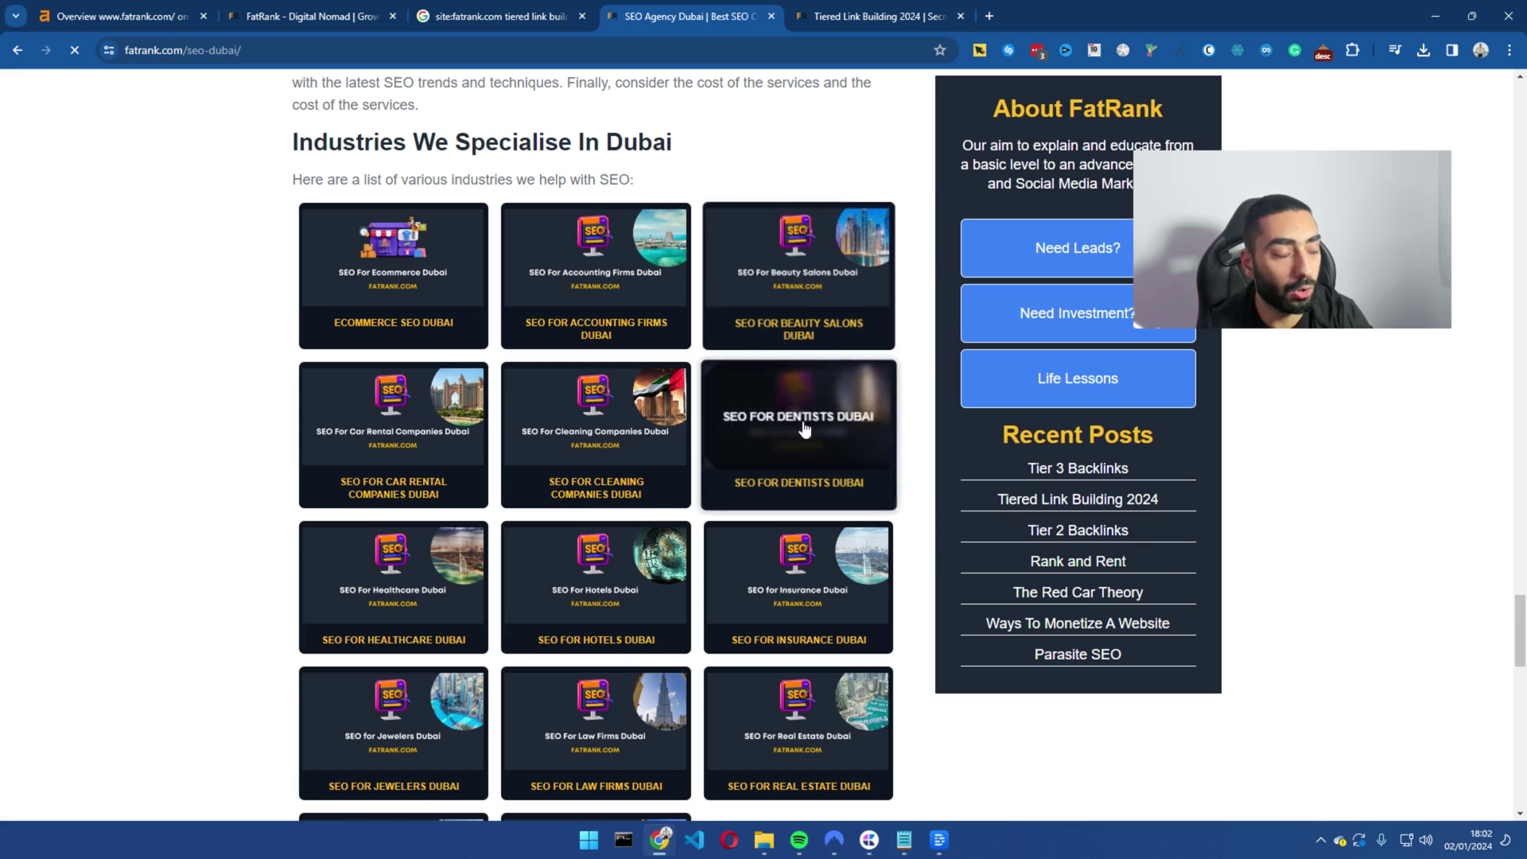
- Examine the grid of Dubai industry SEO pages and highlight part of the introductory sentence above it
{"action": "scroll", "coordinate": [570, 632], "scroll_direction": "down", "scroll_amount": 3}
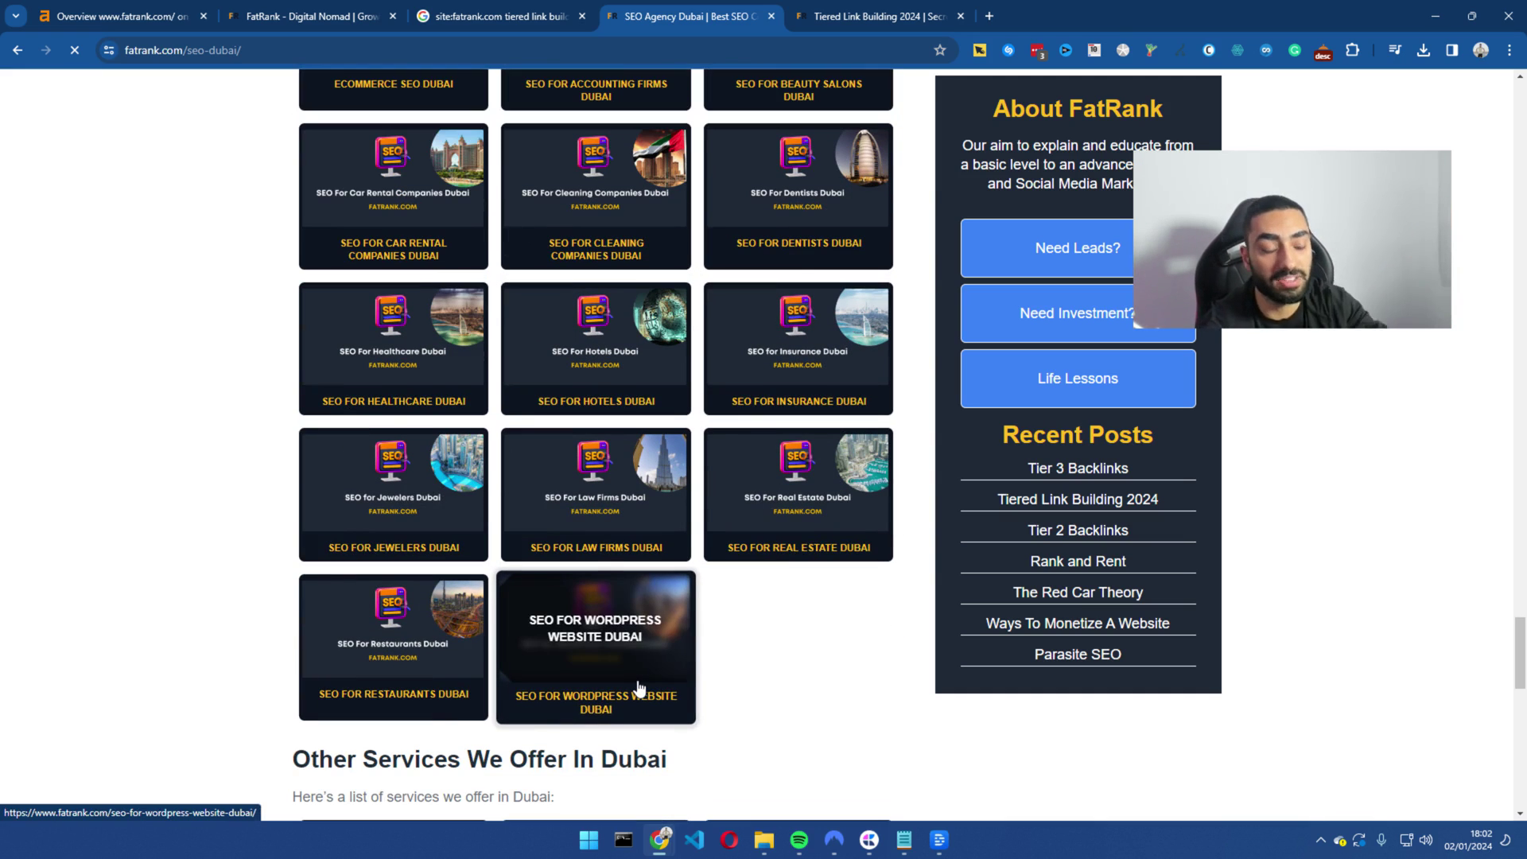
{"action": "scroll", "coordinate": [256, 682], "scroll_direction": "up", "scroll_amount": 2}
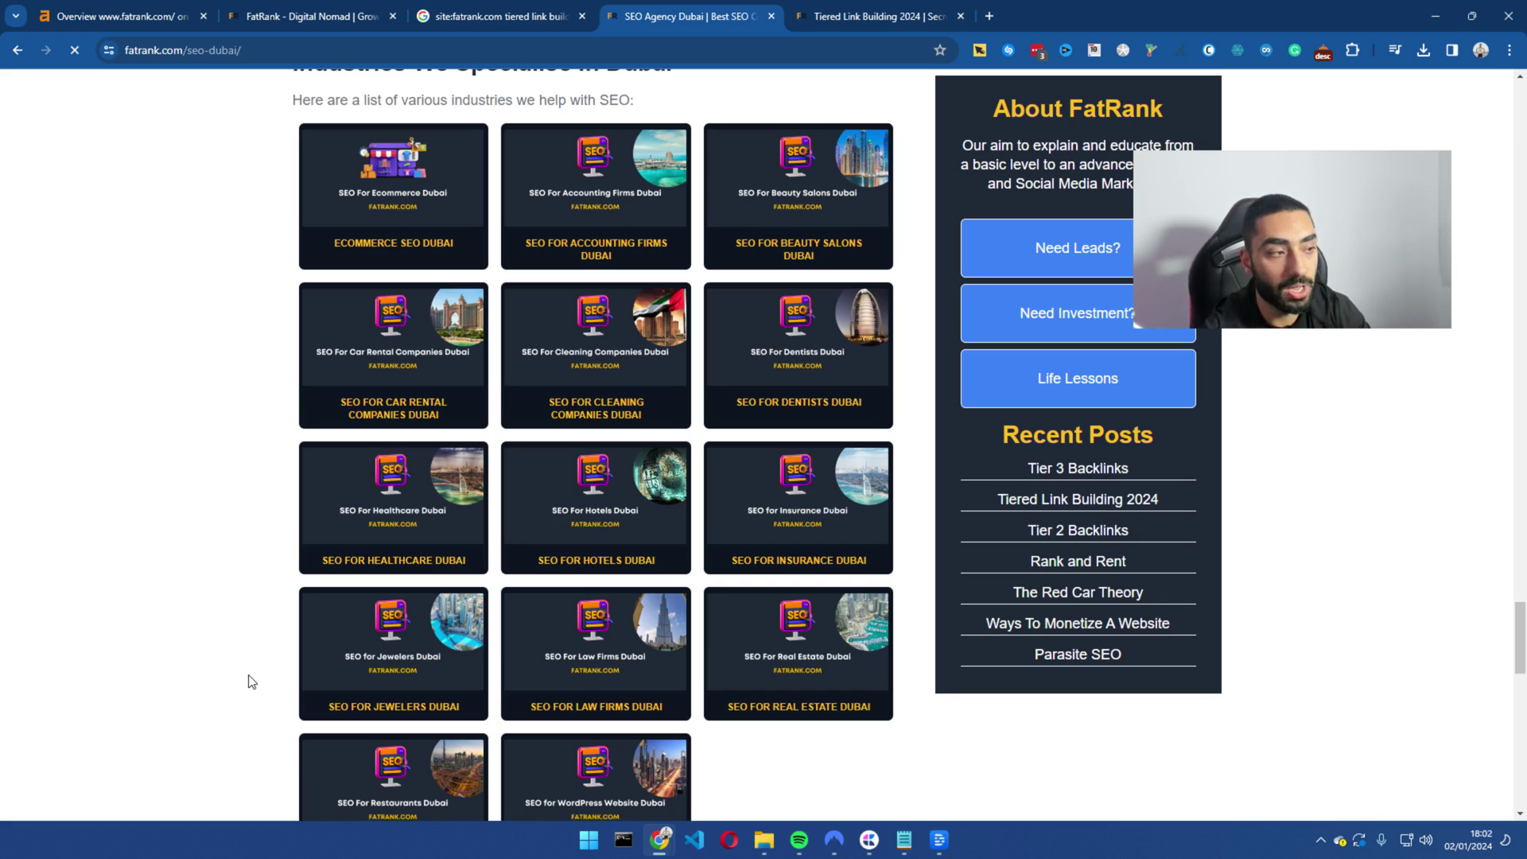
{"action": "scroll", "coordinate": [261, 532], "scroll_direction": "down", "scroll_amount": 1}
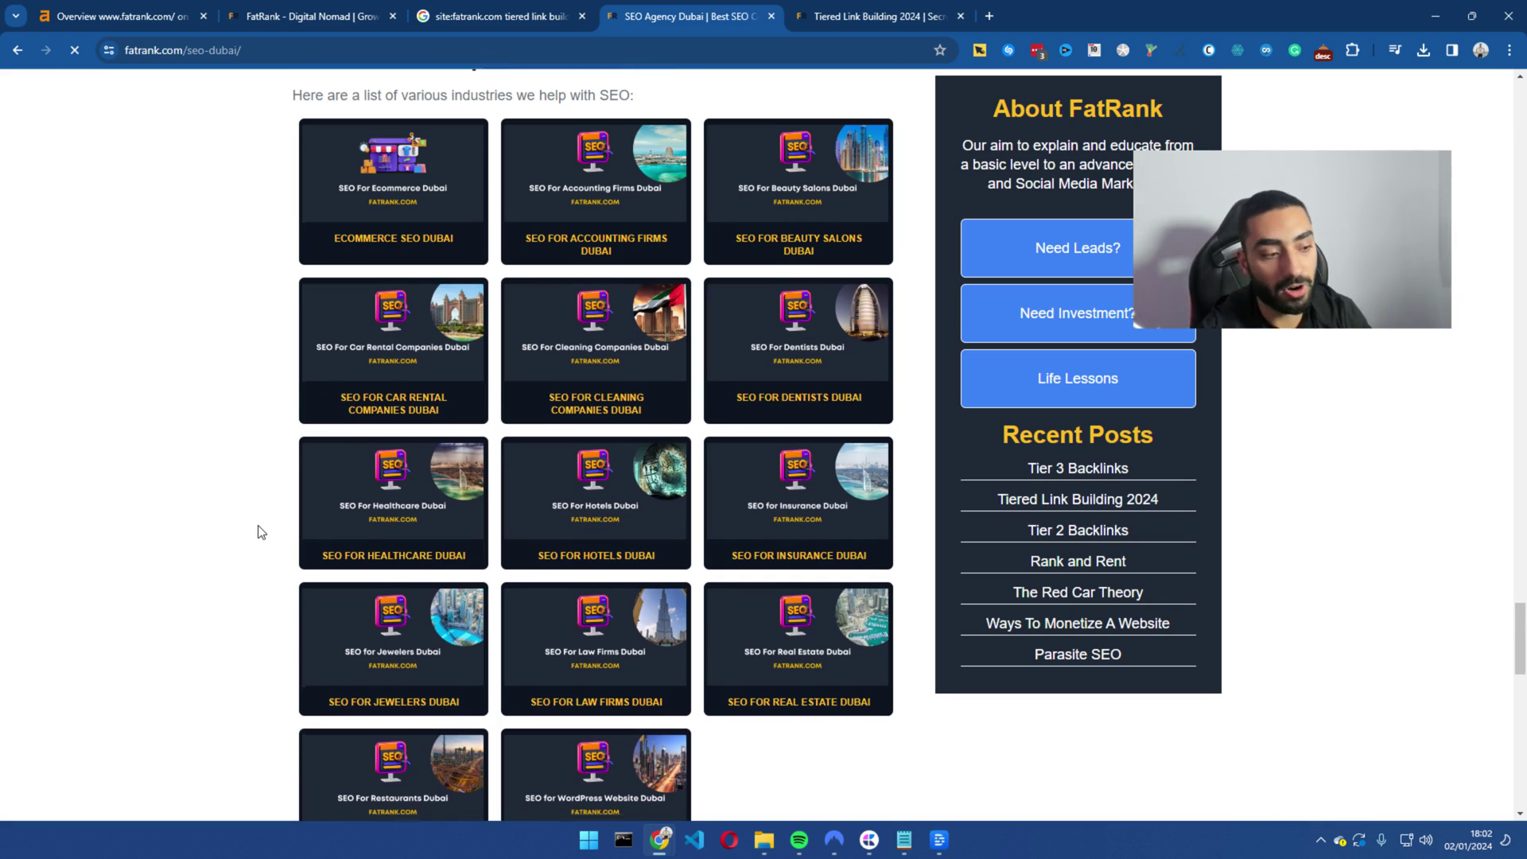
{"action": "scroll", "coordinate": [258, 530], "scroll_direction": "down", "scroll_amount": 3}
{"action": "scroll", "coordinate": [230, 309], "scroll_direction": "up", "scroll_amount": 3}
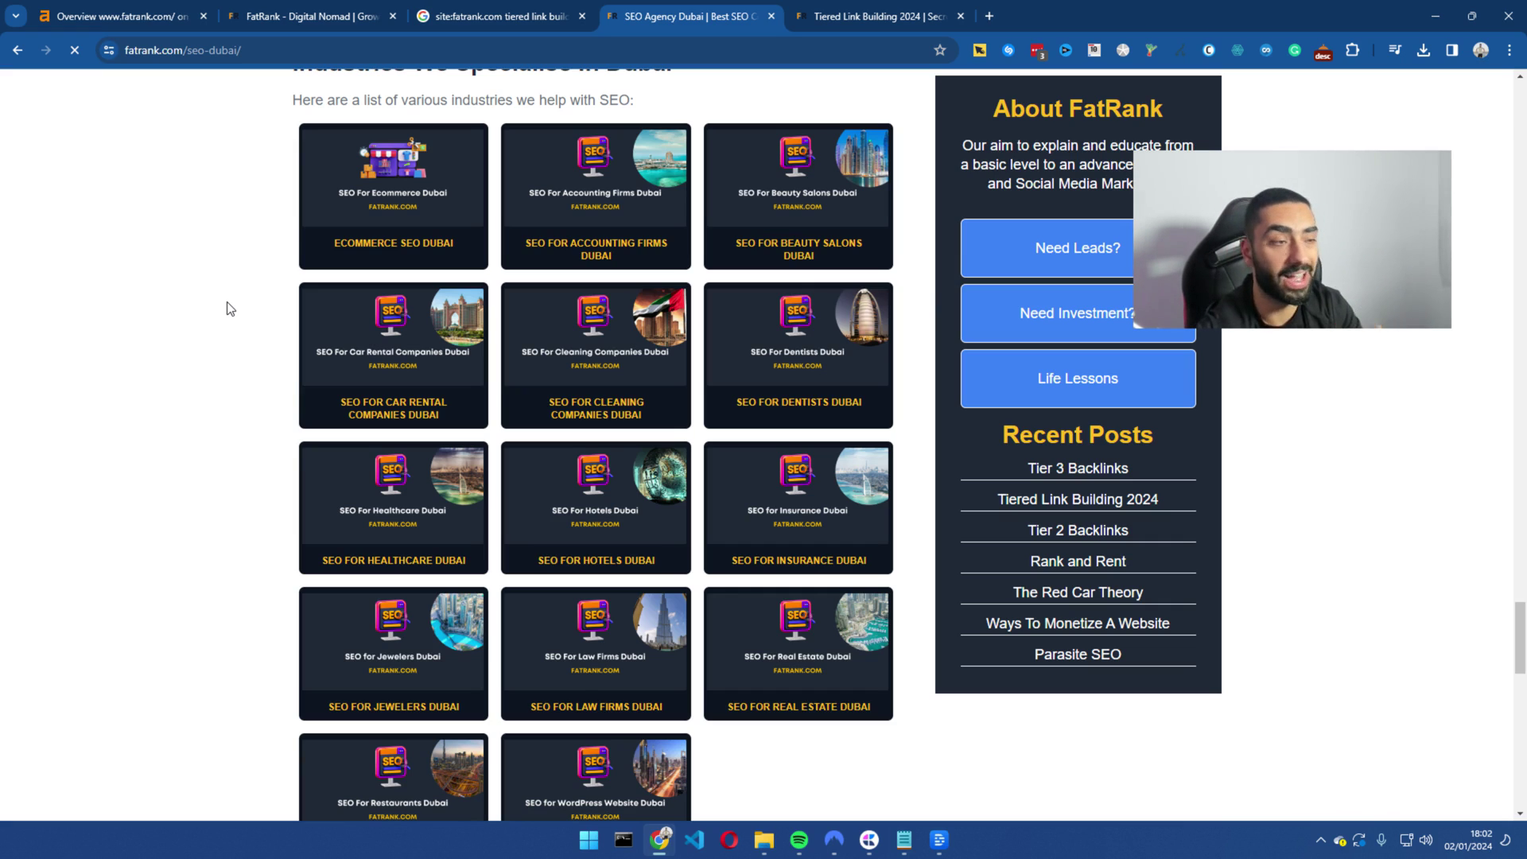
{"action": "left_click_drag", "start_coordinate": [386, 99], "coordinate": [555, 99]}
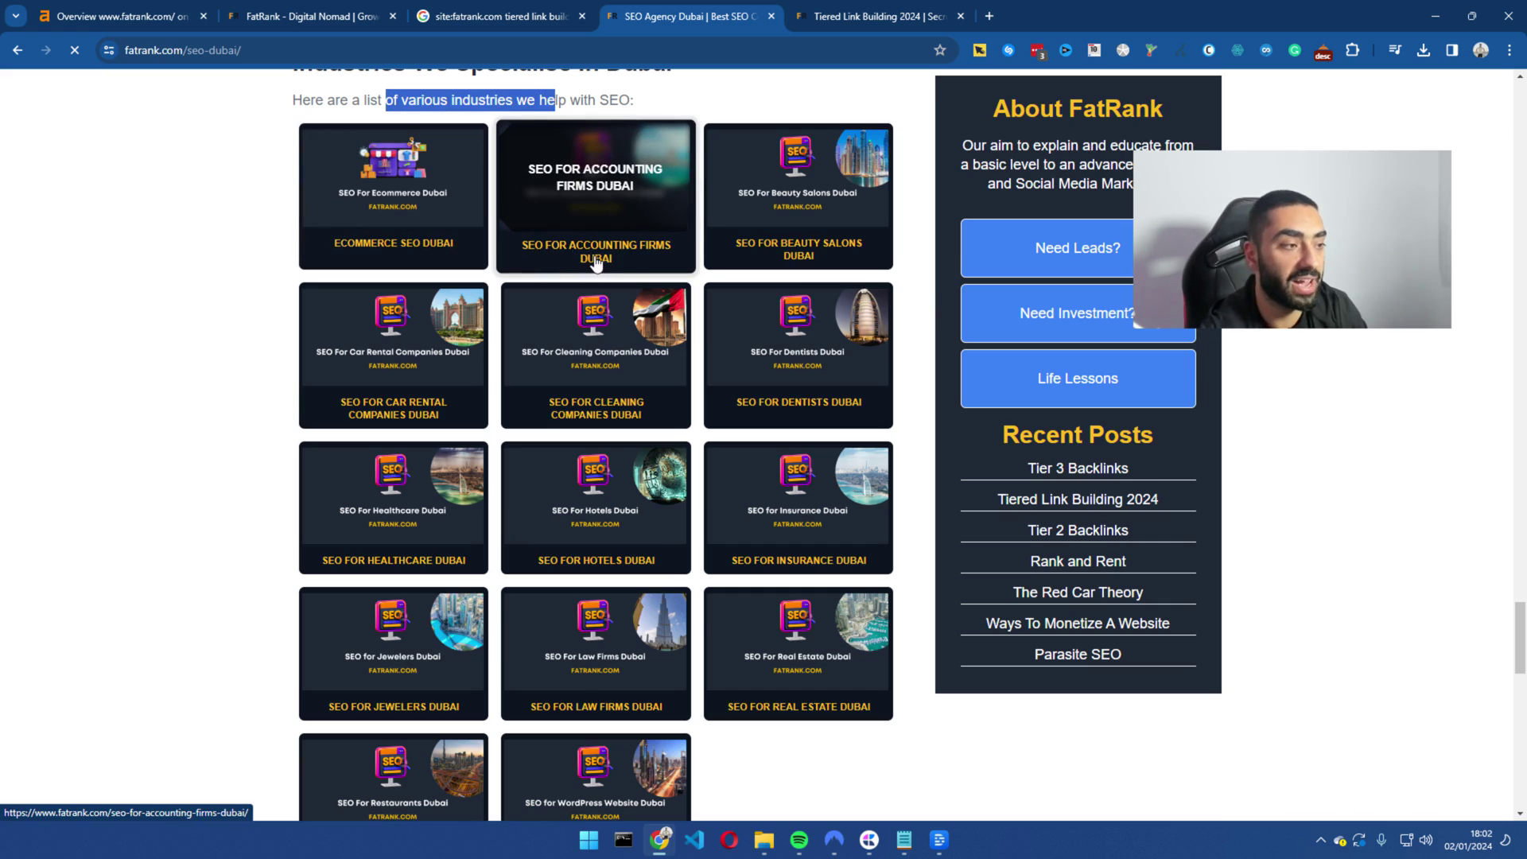
- Find the Other Services We Offer In Dubai section on the SEO Agency Dubai page and highlight part of its heading
{"action": "scroll", "coordinate": [676, 262], "scroll_direction": "down", "scroll_amount": 5}
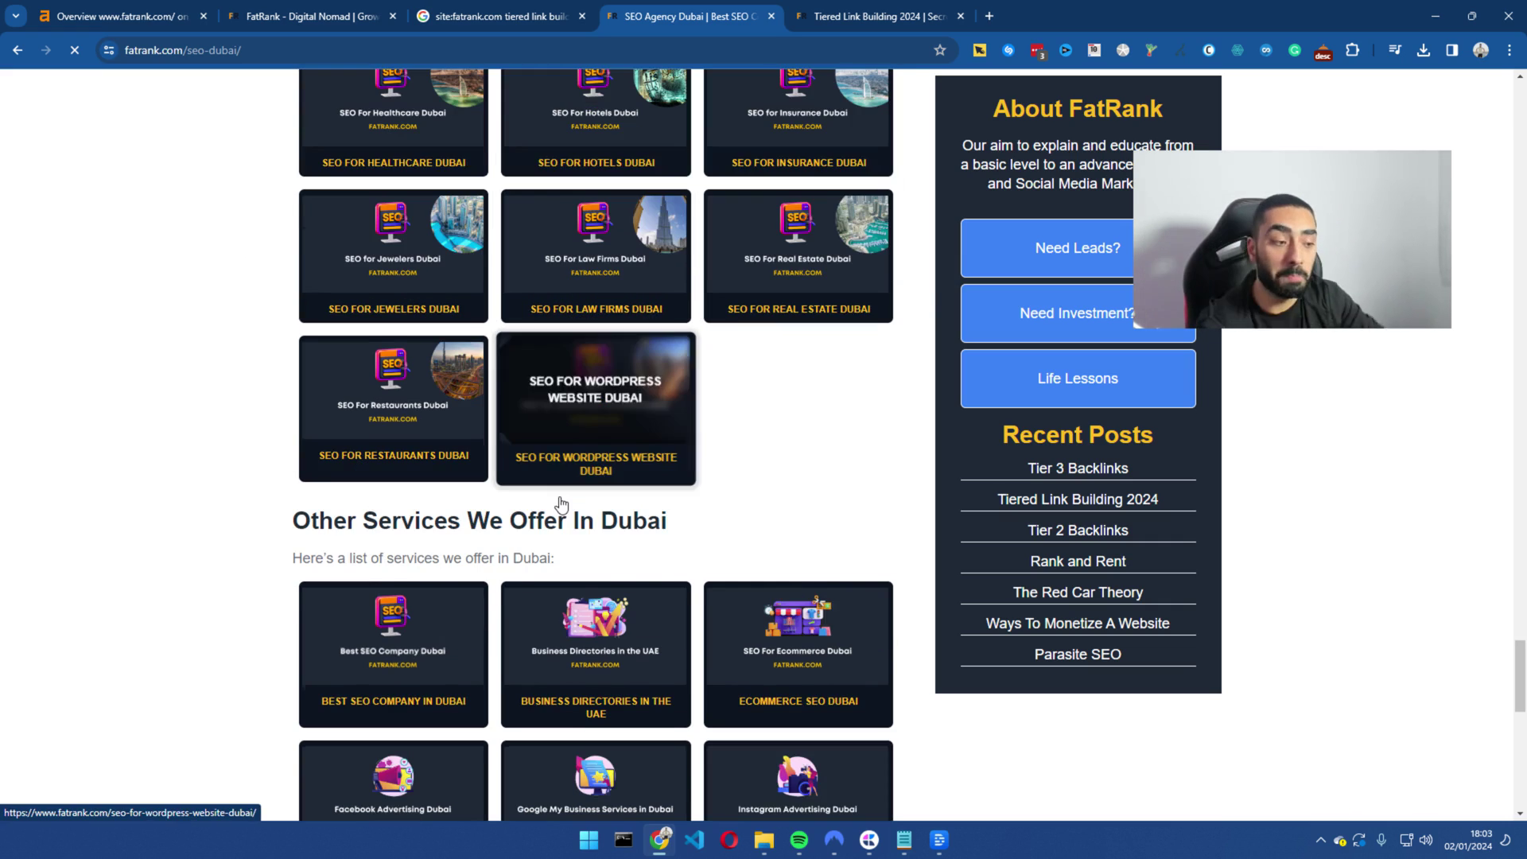
{"action": "scroll", "coordinate": [288, 316], "scroll_direction": "down", "scroll_amount": 4}
{"action": "left_click_drag", "start_coordinate": [311, 202], "coordinate": [528, 202]}
{"action": "scroll", "coordinate": [279, 265], "scroll_direction": "down", "scroll_amount": 1}
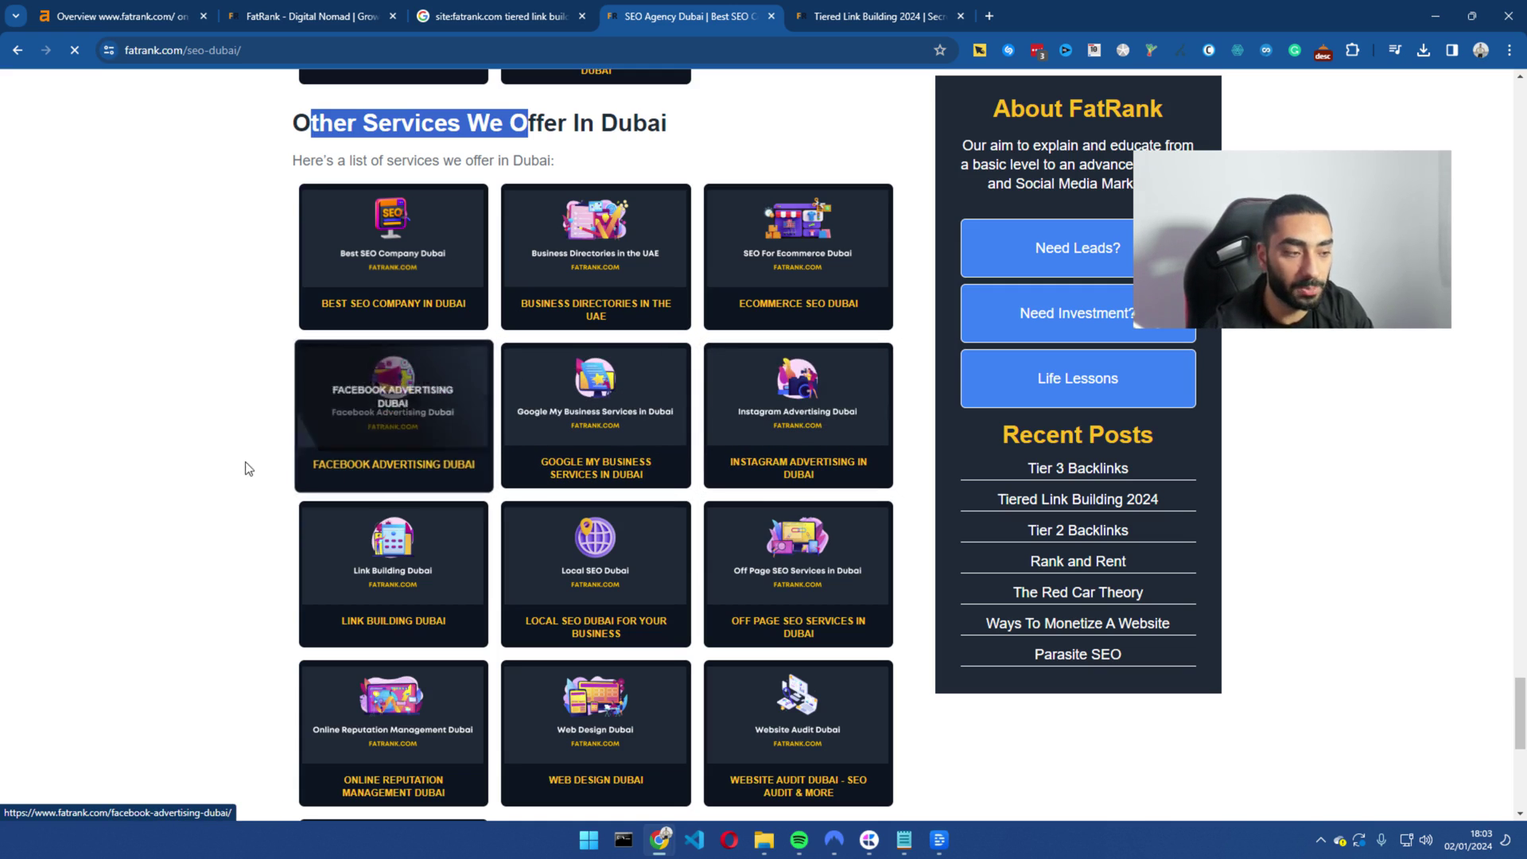
- Return to the Industries We Specialise In Dubai section and highlight most of its introductory sentence about industries helped with SEO
{"action": "scroll", "coordinate": [228, 410], "scroll_direction": "up", "scroll_amount": 10}
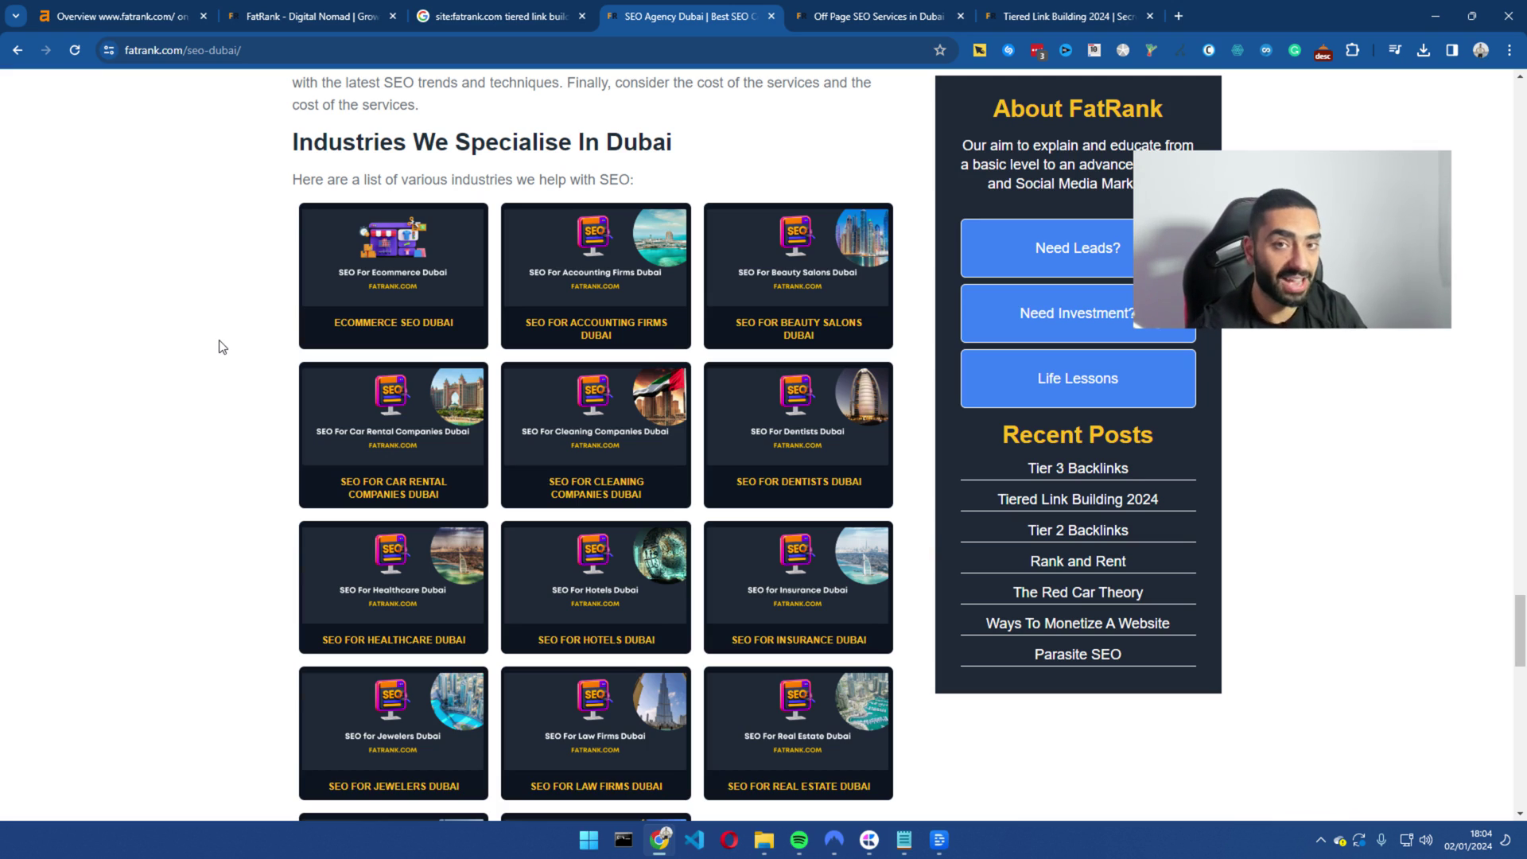
{"action": "scroll", "coordinate": [230, 397], "scroll_direction": "down", "scroll_amount": 1}
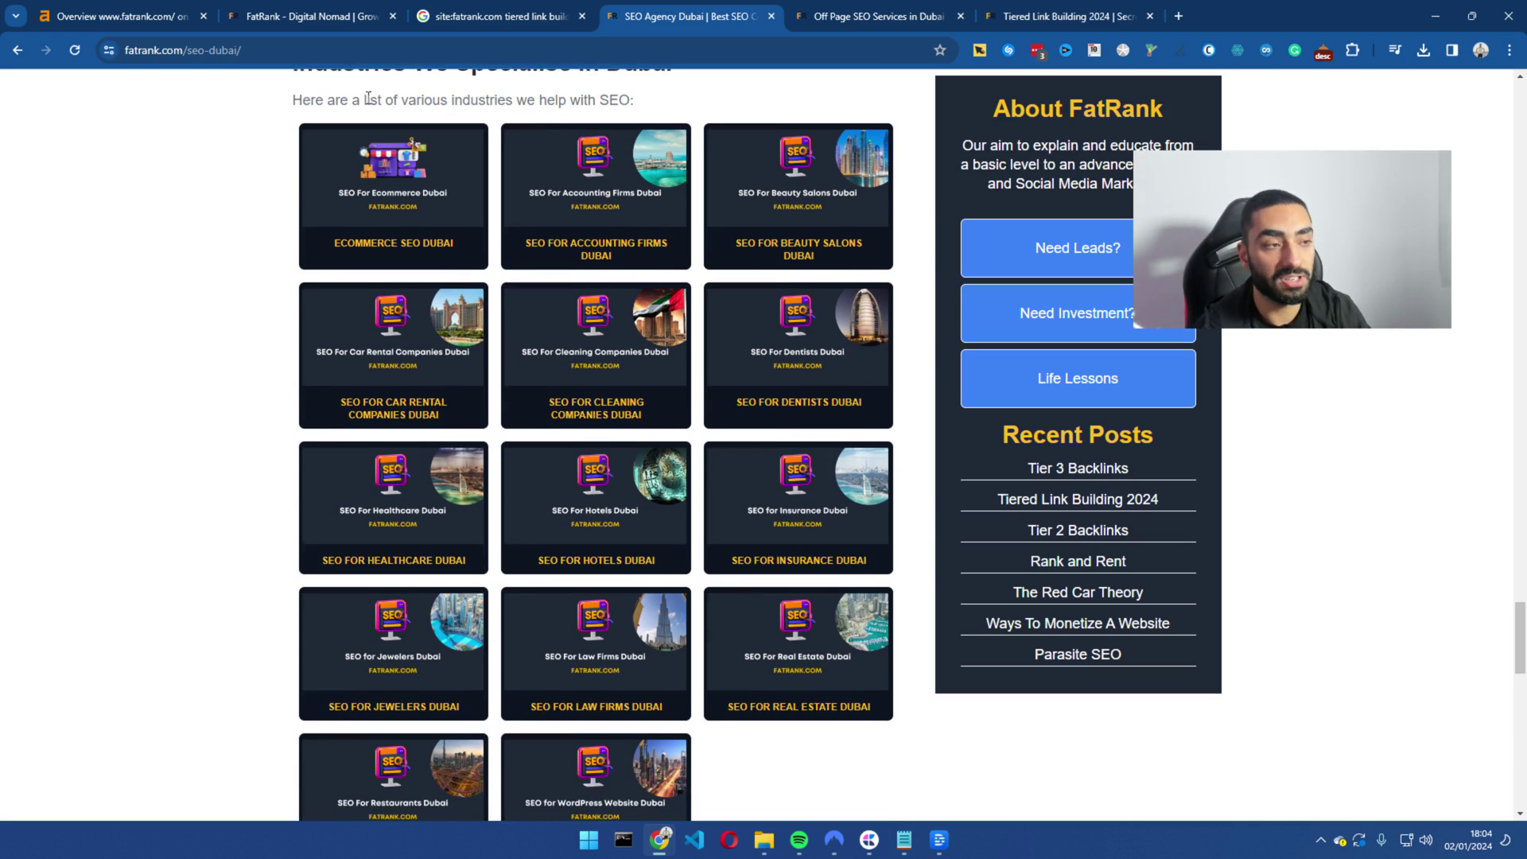
{"action": "left_click_drag", "start_coordinate": [386, 99], "coordinate": [621, 101]}
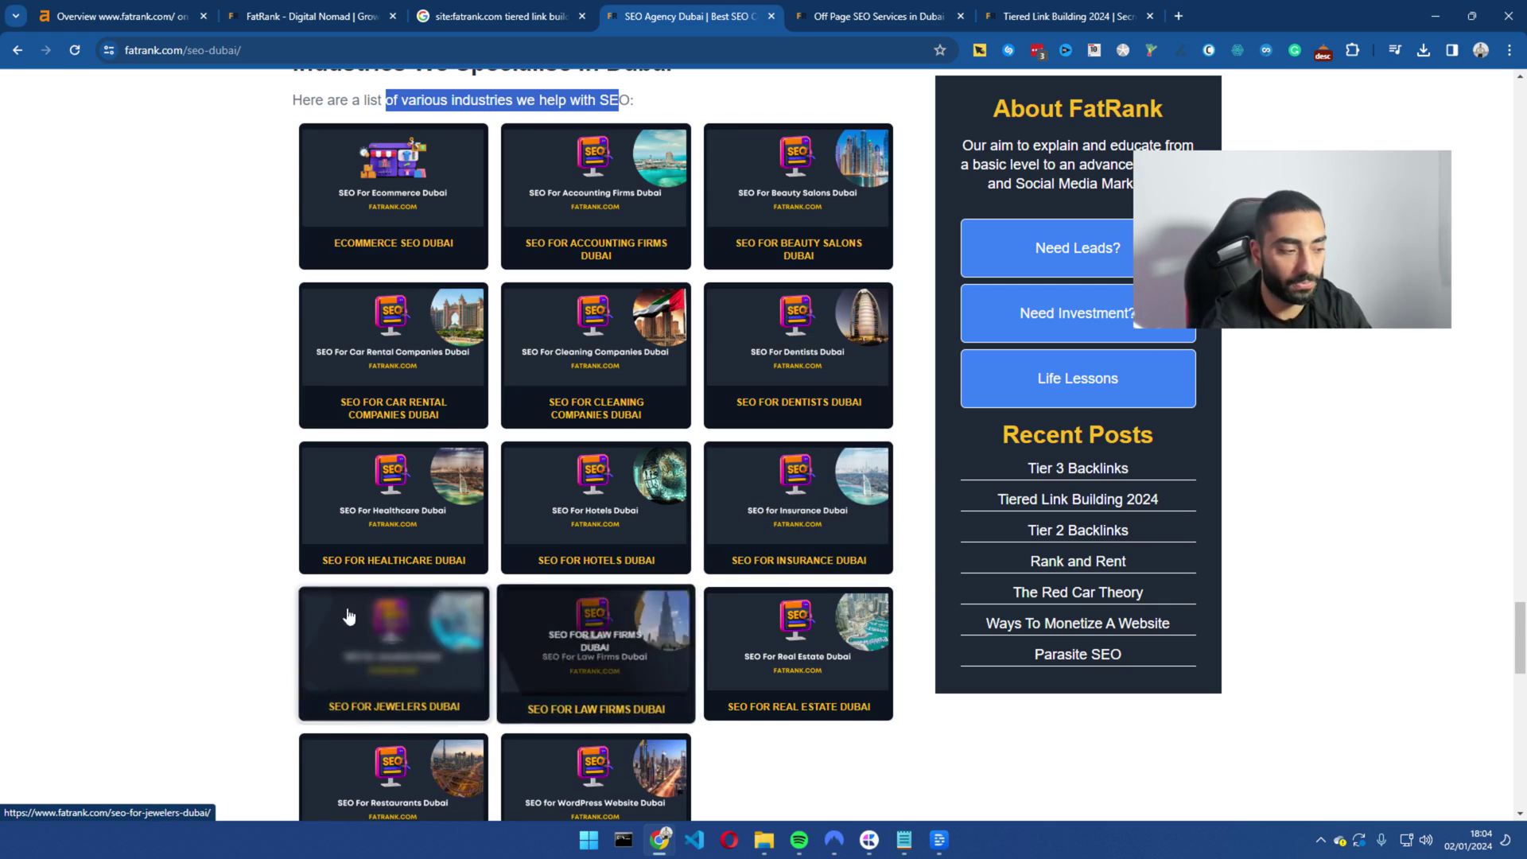
- Highlight the Other Services We Offer In Dubai heading with its introductory line and examine the grid of service pages below
{"action": "scroll", "coordinate": [348, 615], "scroll_direction": "down", "scroll_amount": 8}
{"action": "left_click_drag", "start_coordinate": [348, 282], "coordinate": [593, 312]}
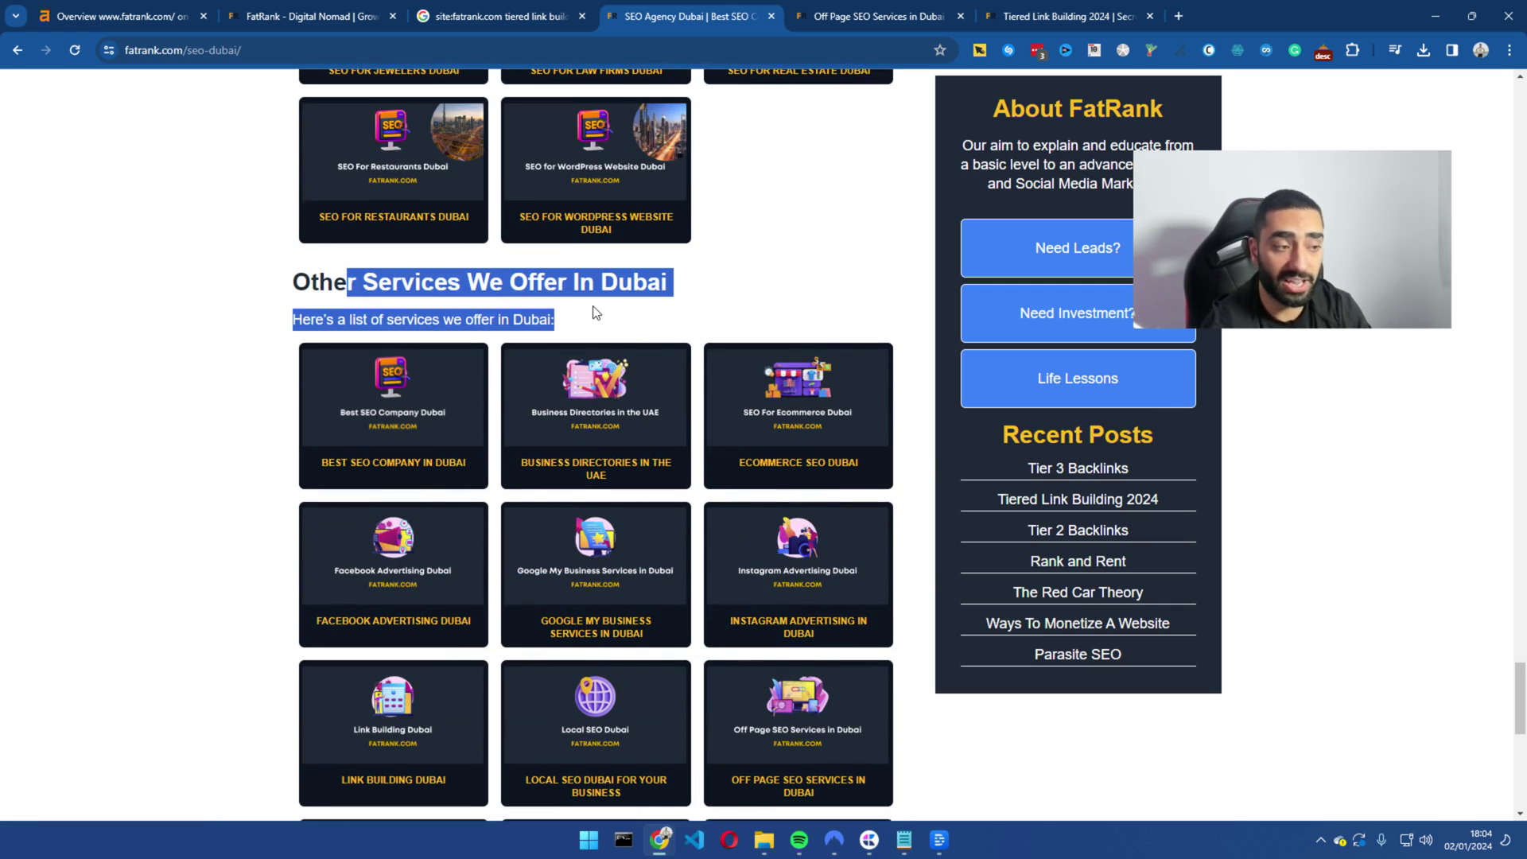
{"action": "scroll", "coordinate": [267, 404], "scroll_direction": "down", "scroll_amount": 3}
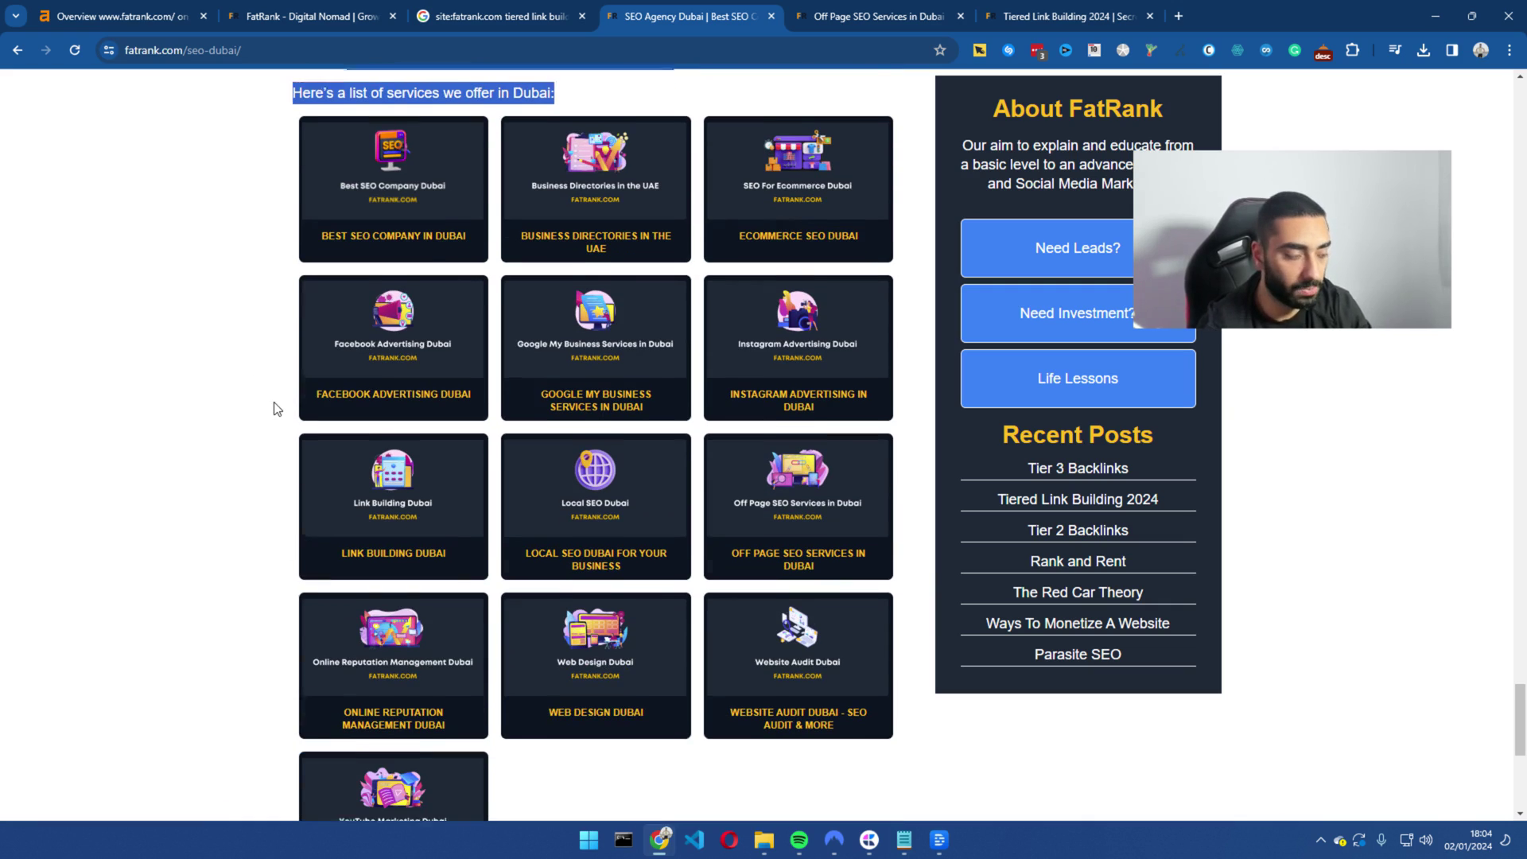
- Find the Other Services We Offer In Dubai section on the Off Page SEO Services in Dubai page and highlight part of its URL slug
{"action": "left_click", "coordinate": [835, 11]}
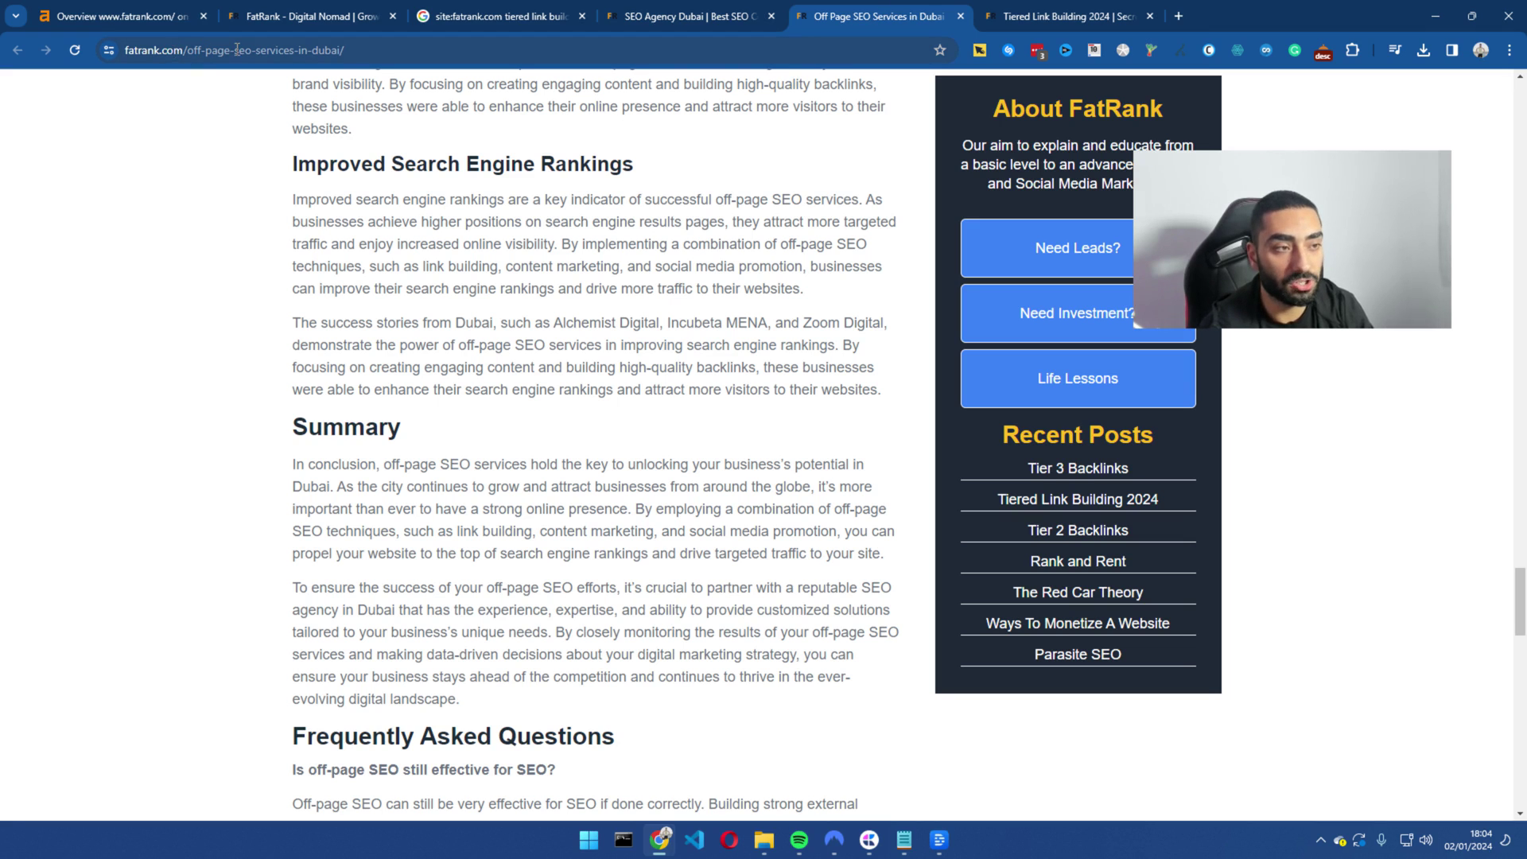
{"action": "scroll", "coordinate": [280, 280], "scroll_direction": "down", "scroll_amount": 20}
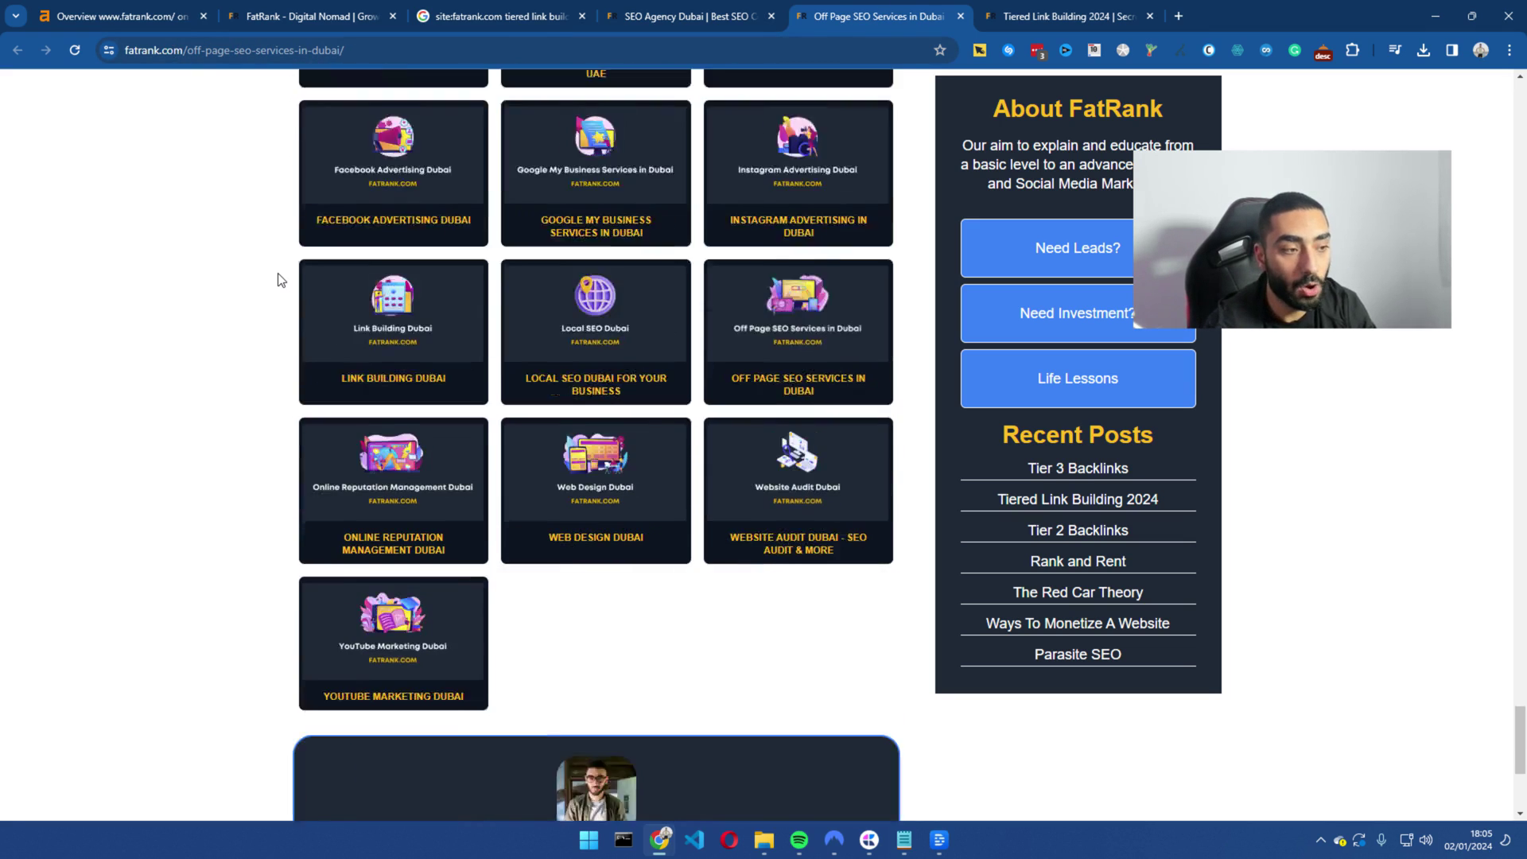
{"action": "scroll", "coordinate": [280, 280], "scroll_direction": "up", "scroll_amount": 1}
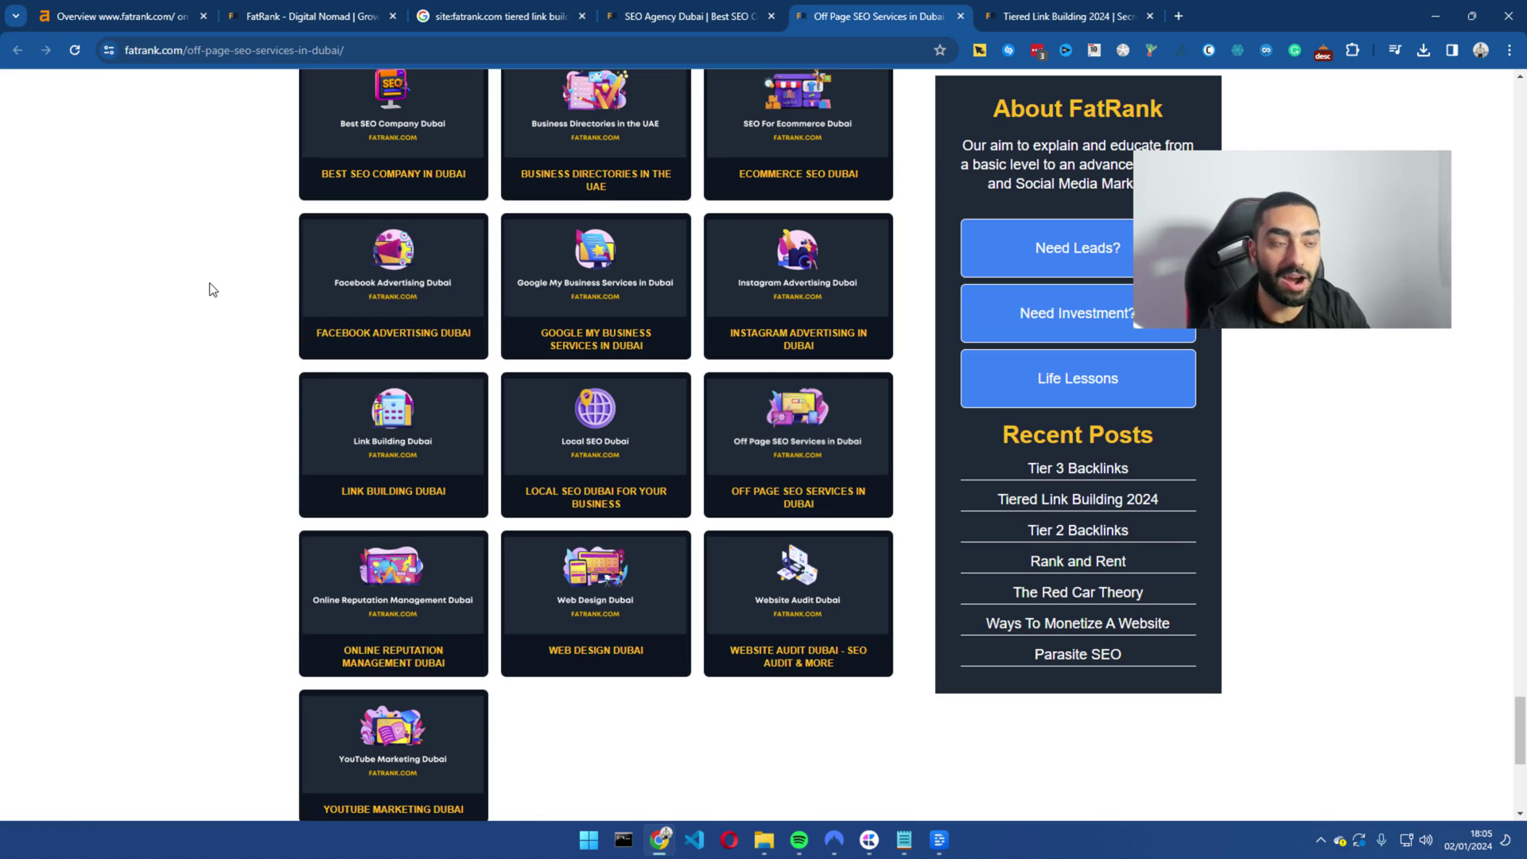
{"action": "scroll", "coordinate": [211, 289], "scroll_direction": "up", "scroll_amount": 3}
{"action": "left_click_drag", "start_coordinate": [205, 50], "coordinate": [285, 50]}
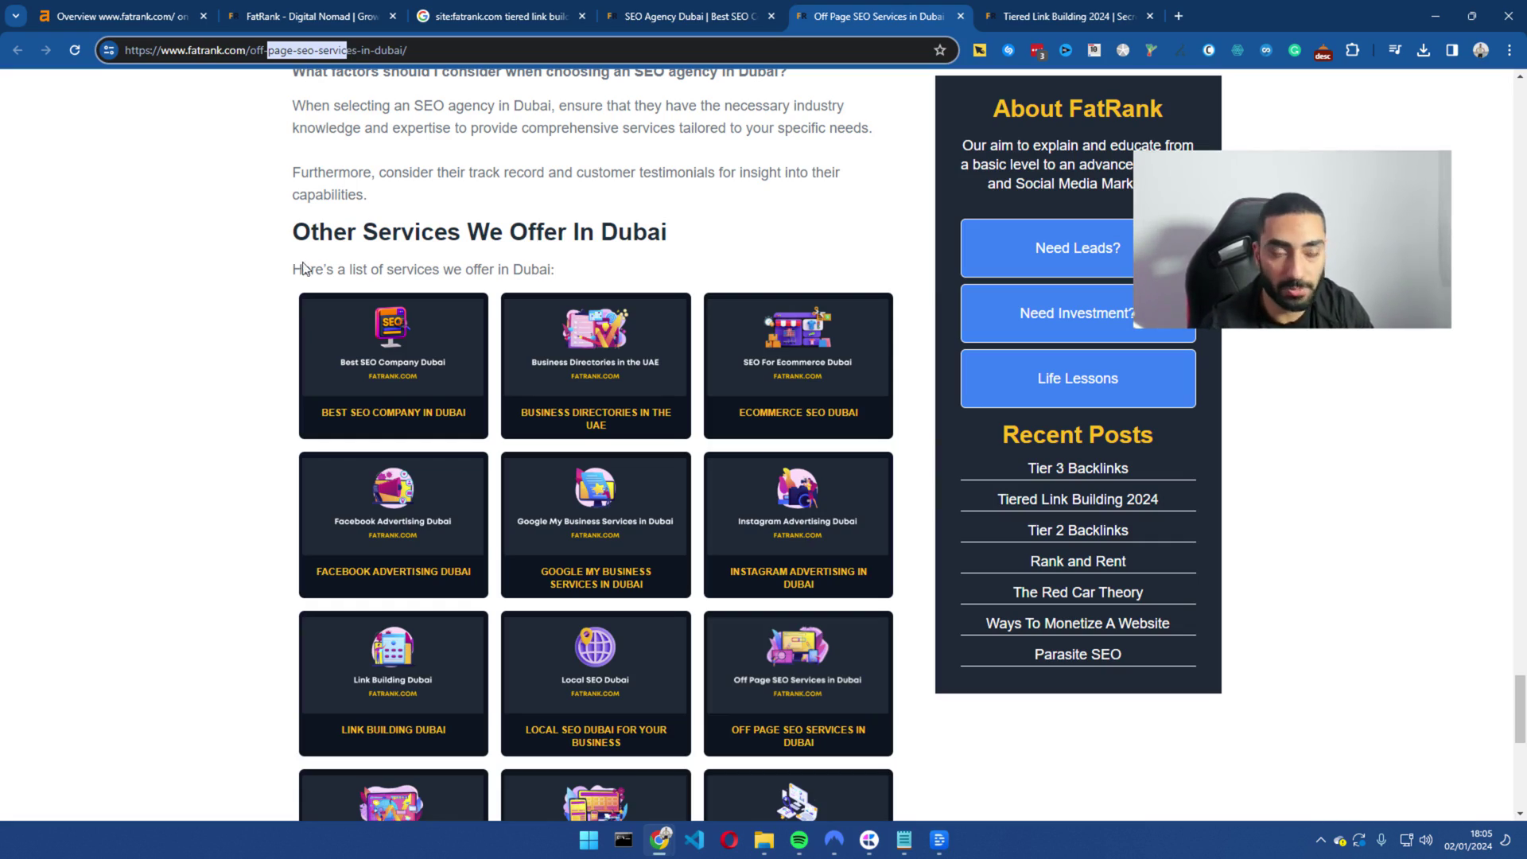
- Review the Off Page SEO Services in Dubai article and its service links, and compare them with the SEO Agency Dubai page
{"action": "scroll", "coordinate": [303, 268], "scroll_direction": "up", "scroll_amount": 15}
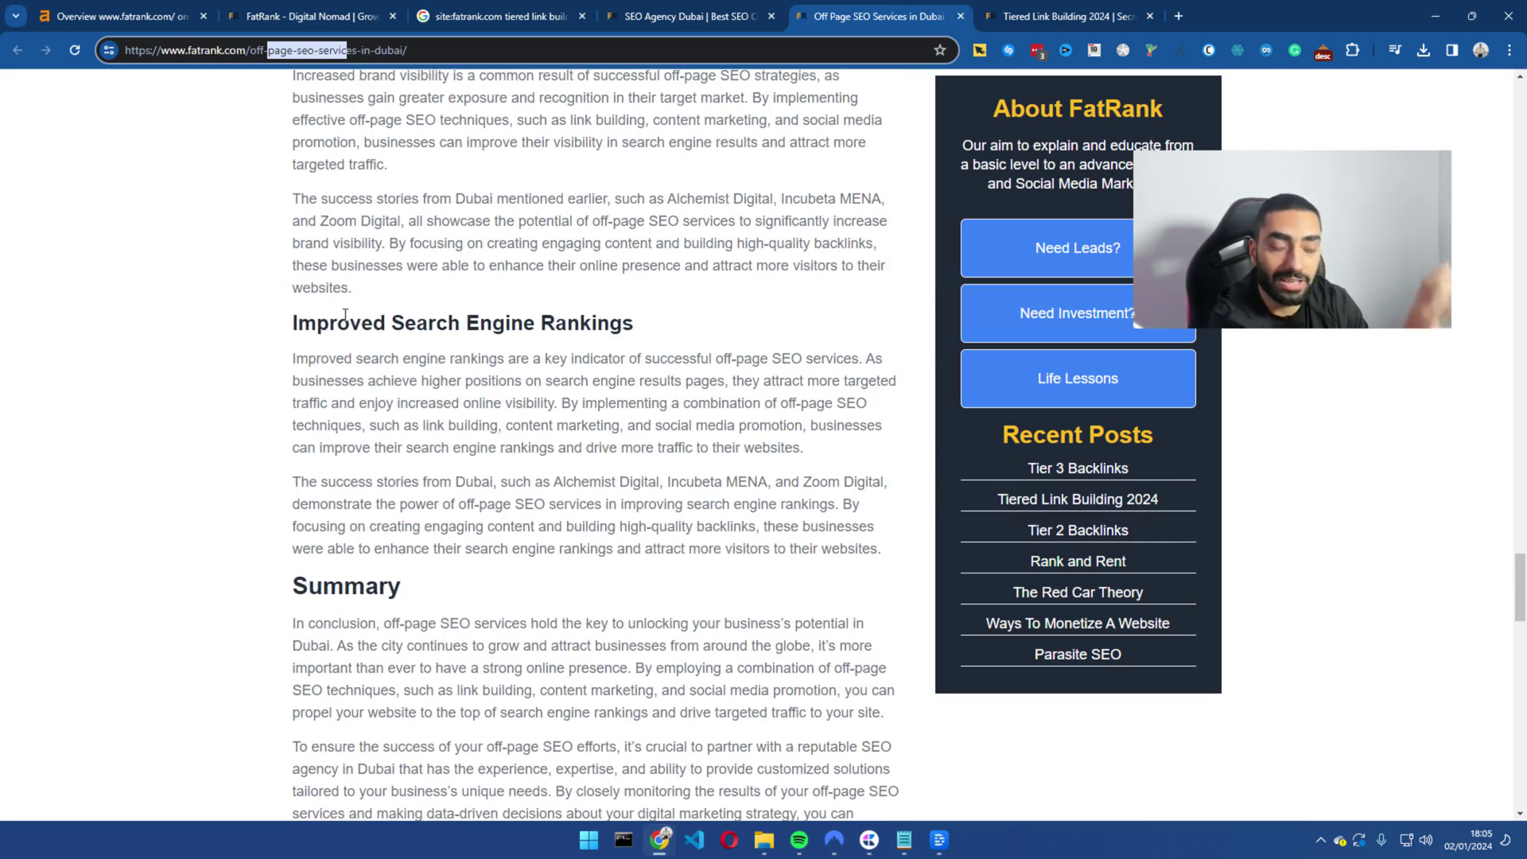
{"action": "scroll", "coordinate": [345, 315], "scroll_direction": "up", "scroll_amount": 6}
{"action": "left_click", "coordinate": [228, 534]}
{"action": "scroll", "coordinate": [228, 533], "scroll_direction": "down", "scroll_amount": 20}
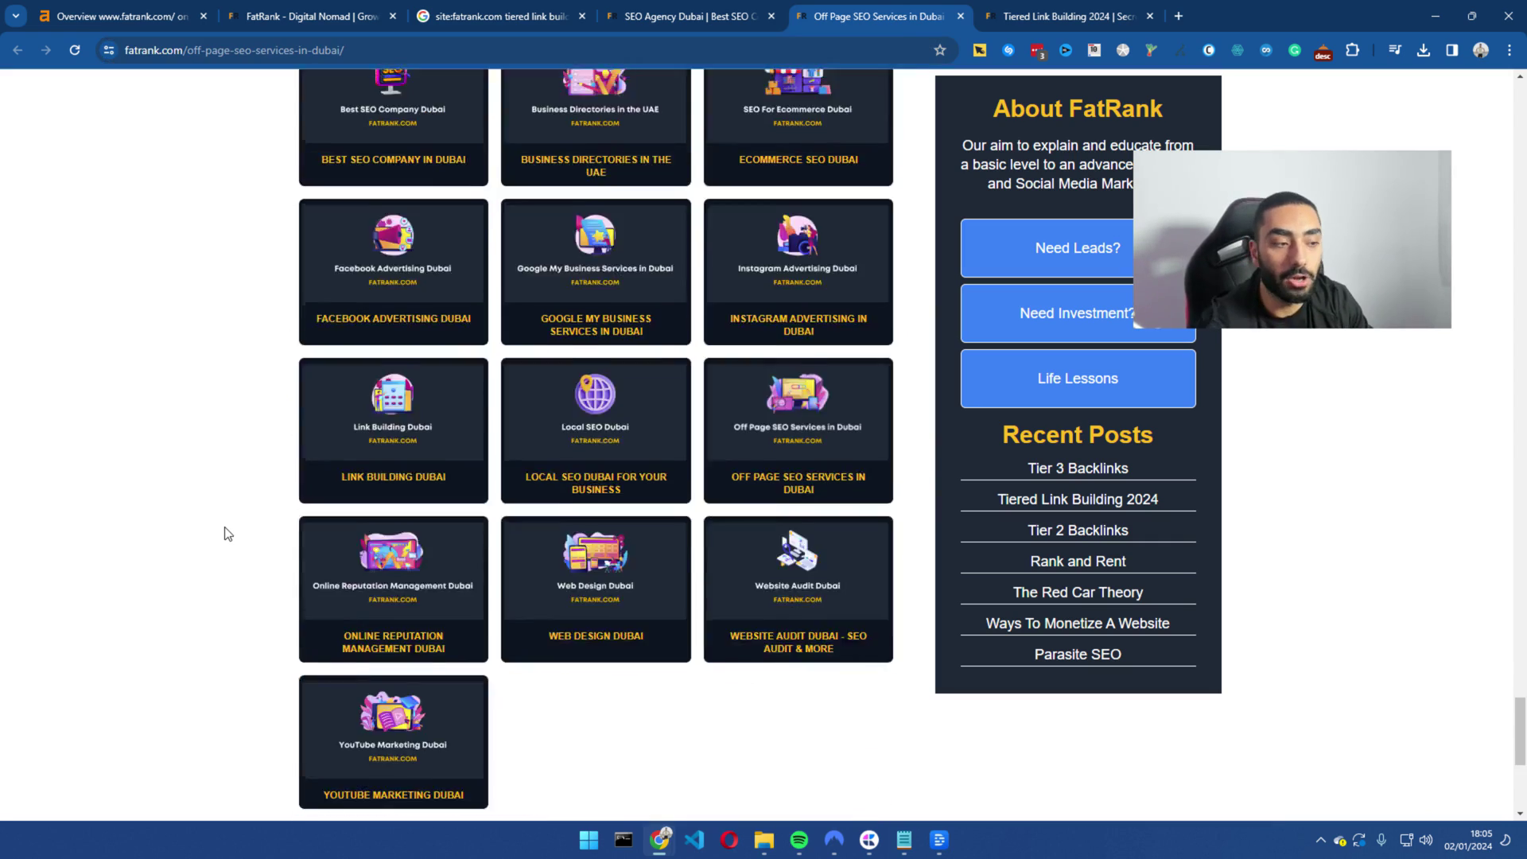
{"action": "scroll", "coordinate": [231, 530], "scroll_direction": "up", "scroll_amount": 4}
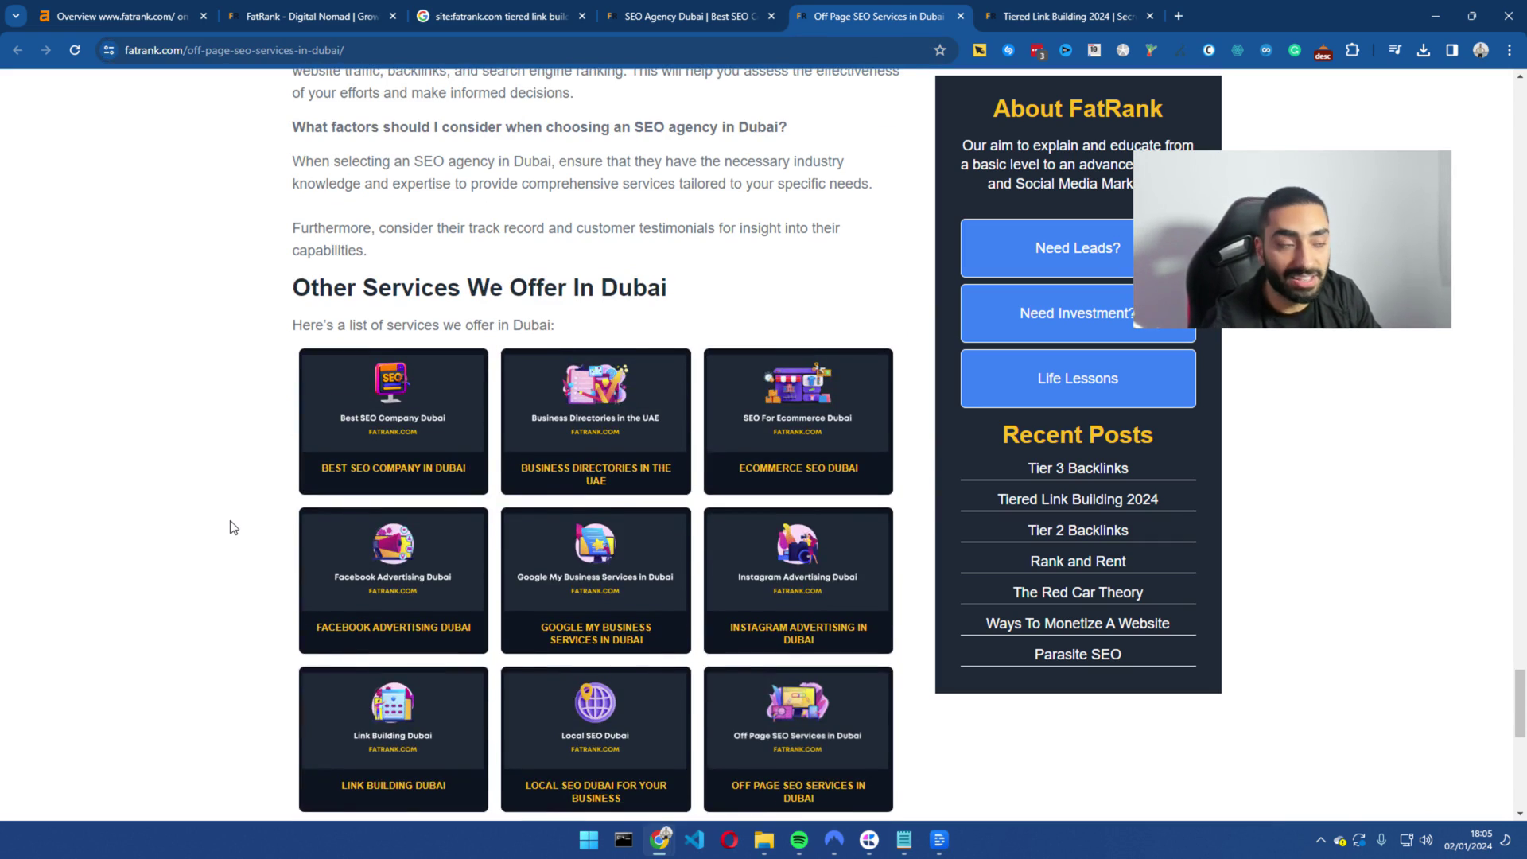
{"action": "left_click", "coordinate": [680, 18]}
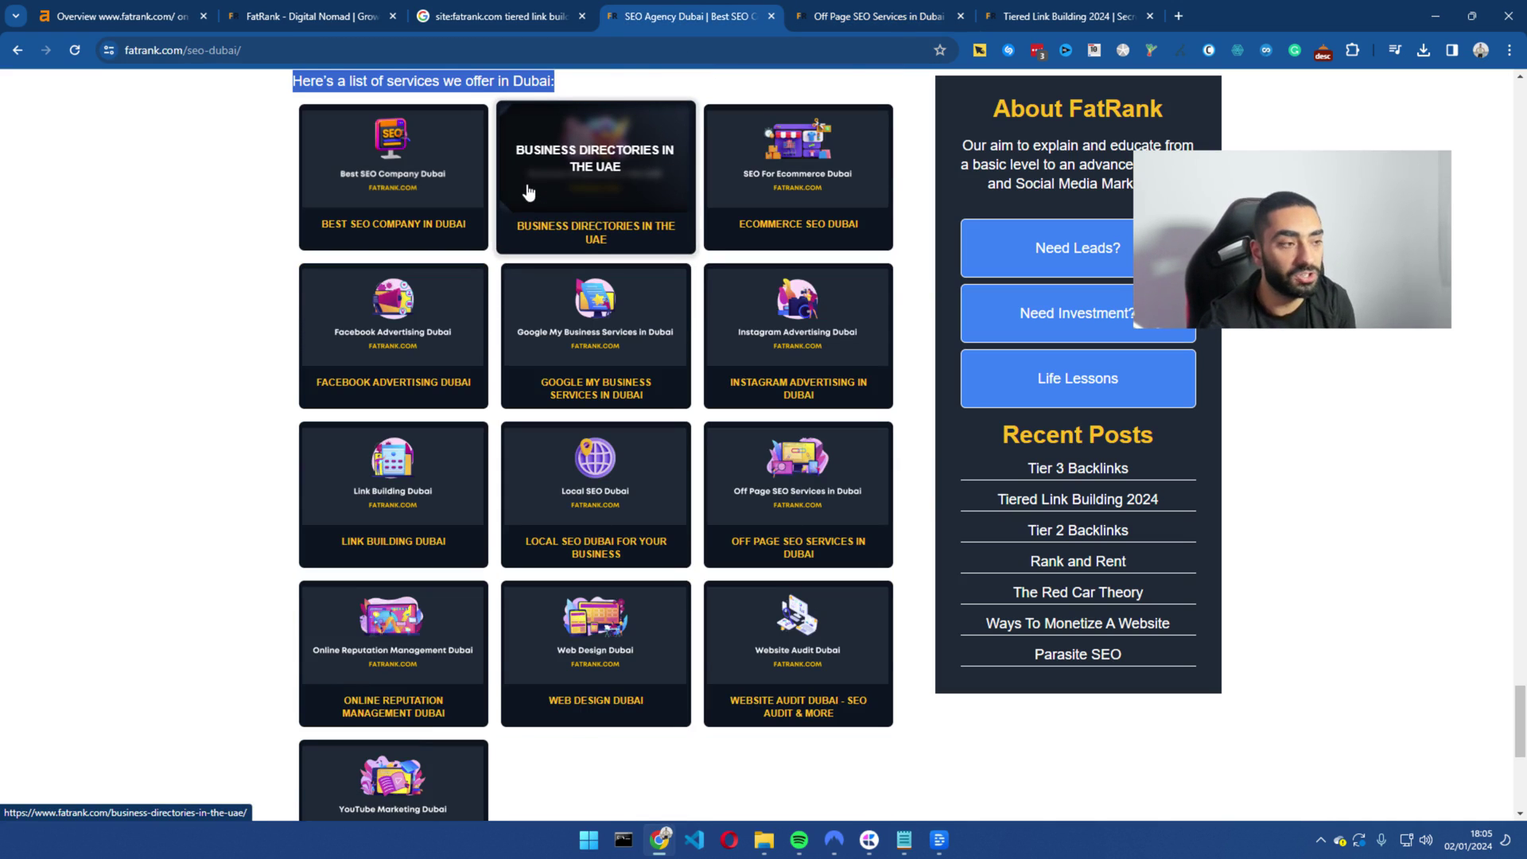
{"action": "scroll", "coordinate": [257, 340], "scroll_direction": "up", "scroll_amount": 15}
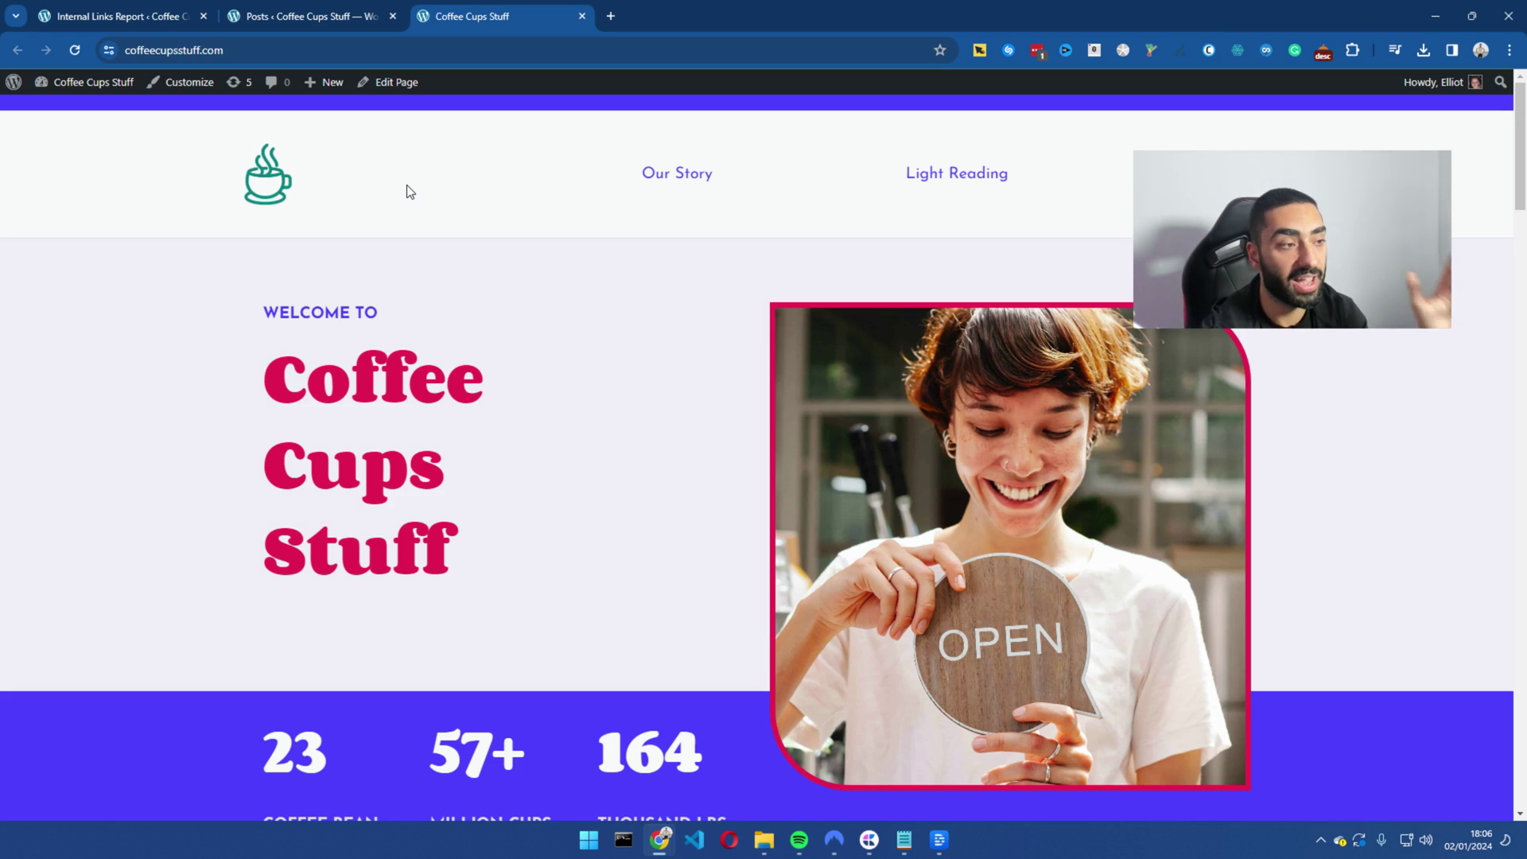
- Open Link Whisper's report of the links found on the Coffee Cups Stuff WordPress site
{"action": "left_click", "coordinate": [288, 10]}
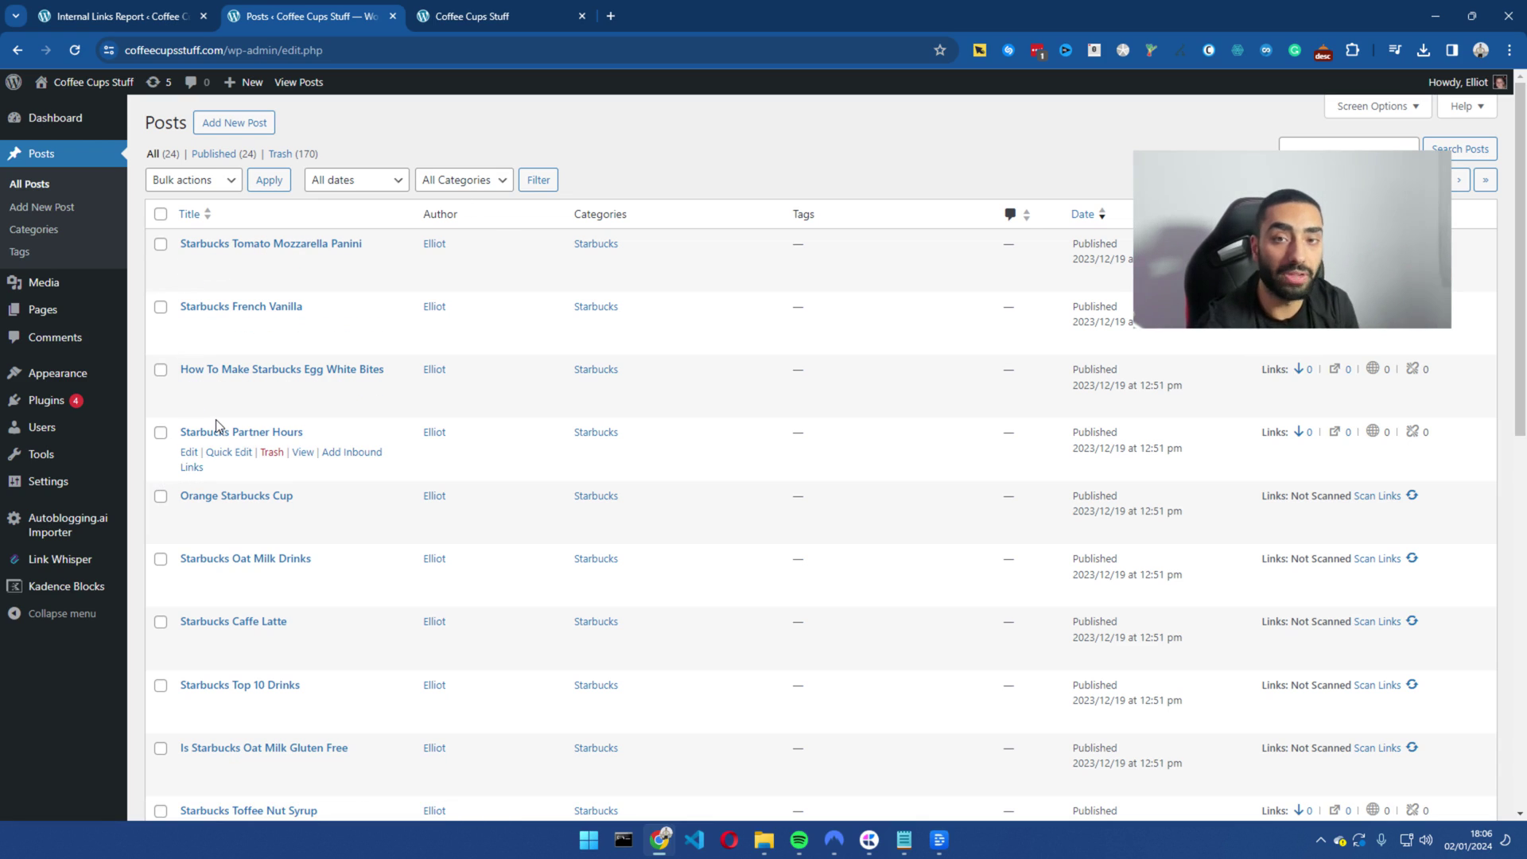
{"action": "left_click", "coordinate": [58, 571]}
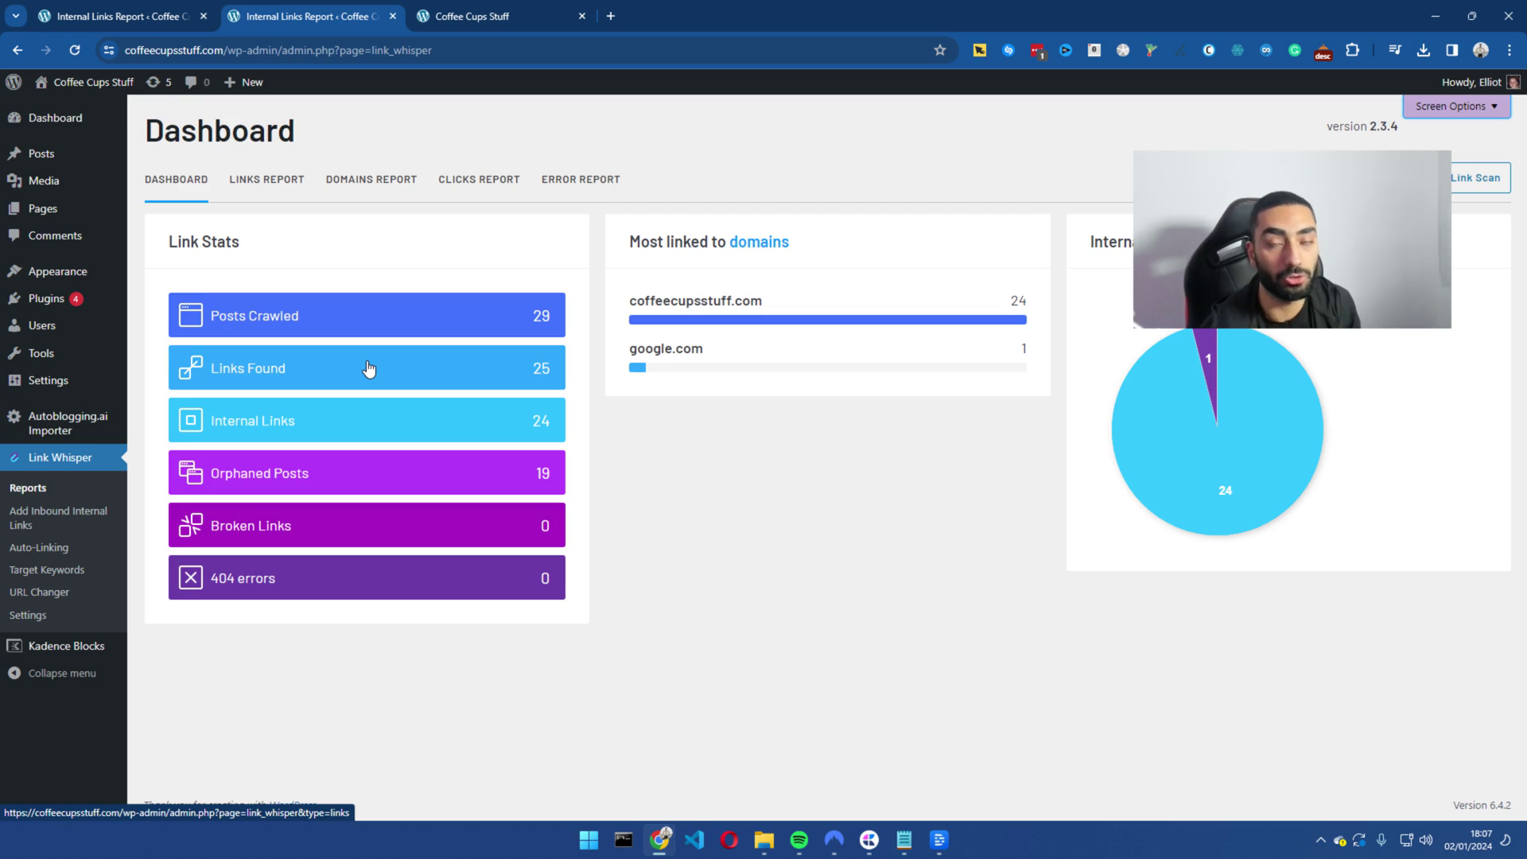
{"action": "left_click", "coordinate": [368, 368]}
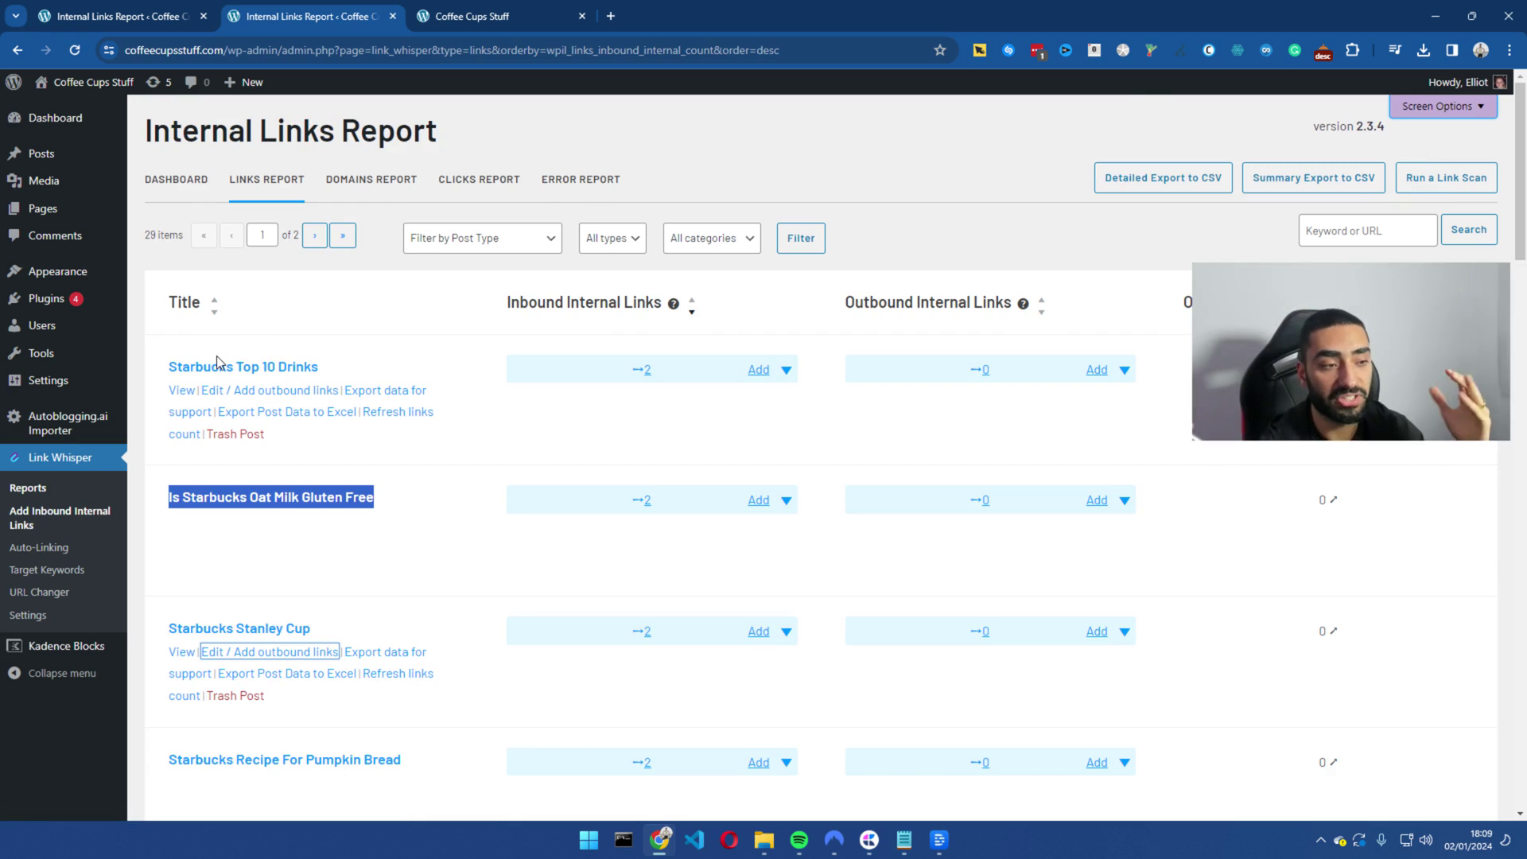
- Open the Starbucks Top 10 Drinks post for adding outbound links and find its Link Whisper Suggested Links section
{"action": "left_click", "coordinate": [301, 395]}
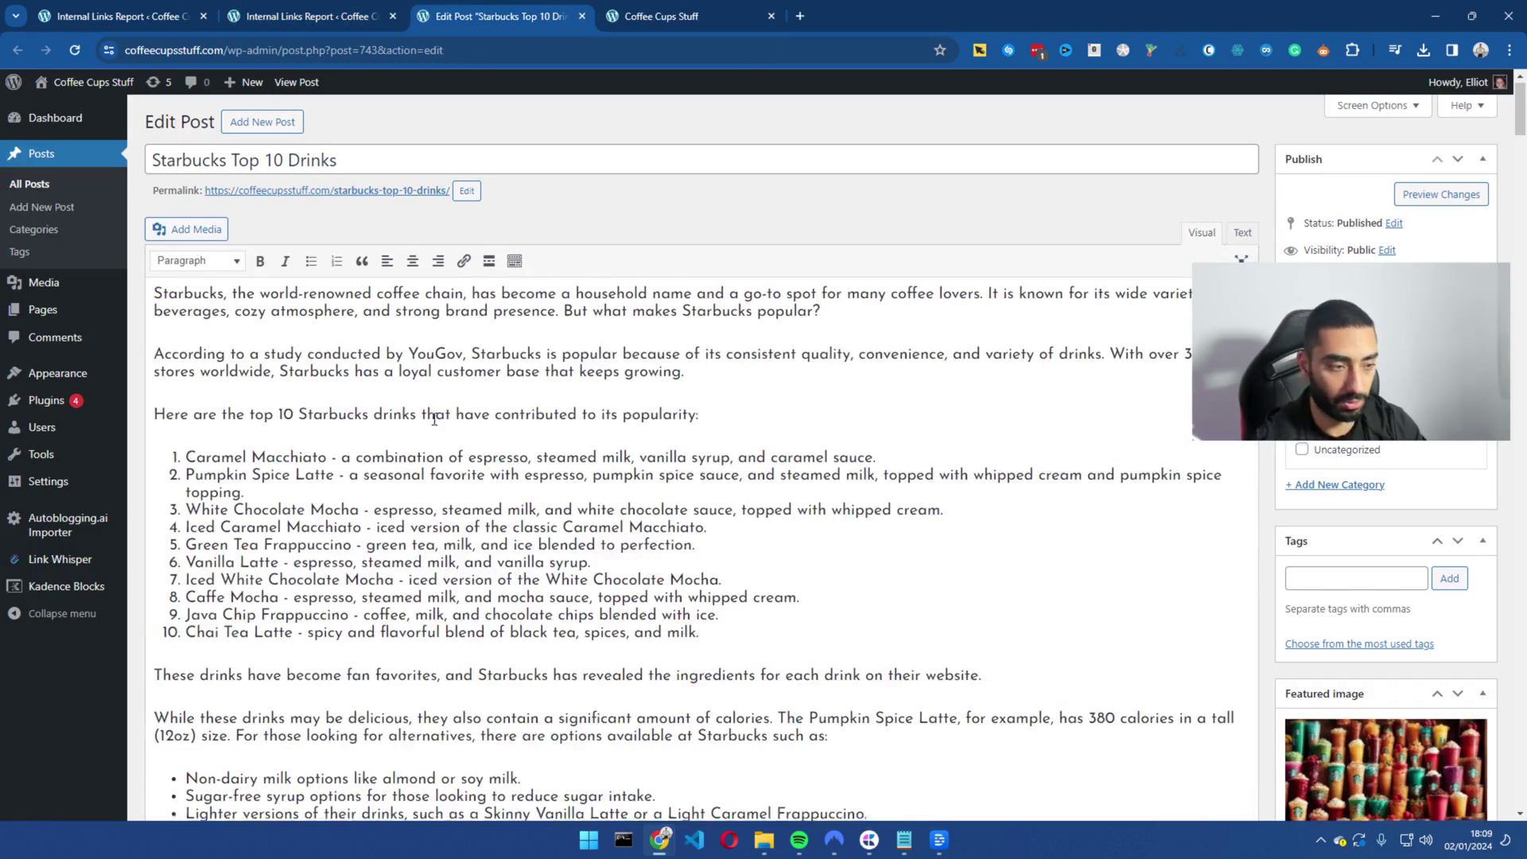
{"action": "scroll", "coordinate": [422, 398], "scroll_direction": "down", "scroll_amount": 15}
{"action": "scroll", "coordinate": [435, 425], "scroll_direction": "down", "scroll_amount": 20}
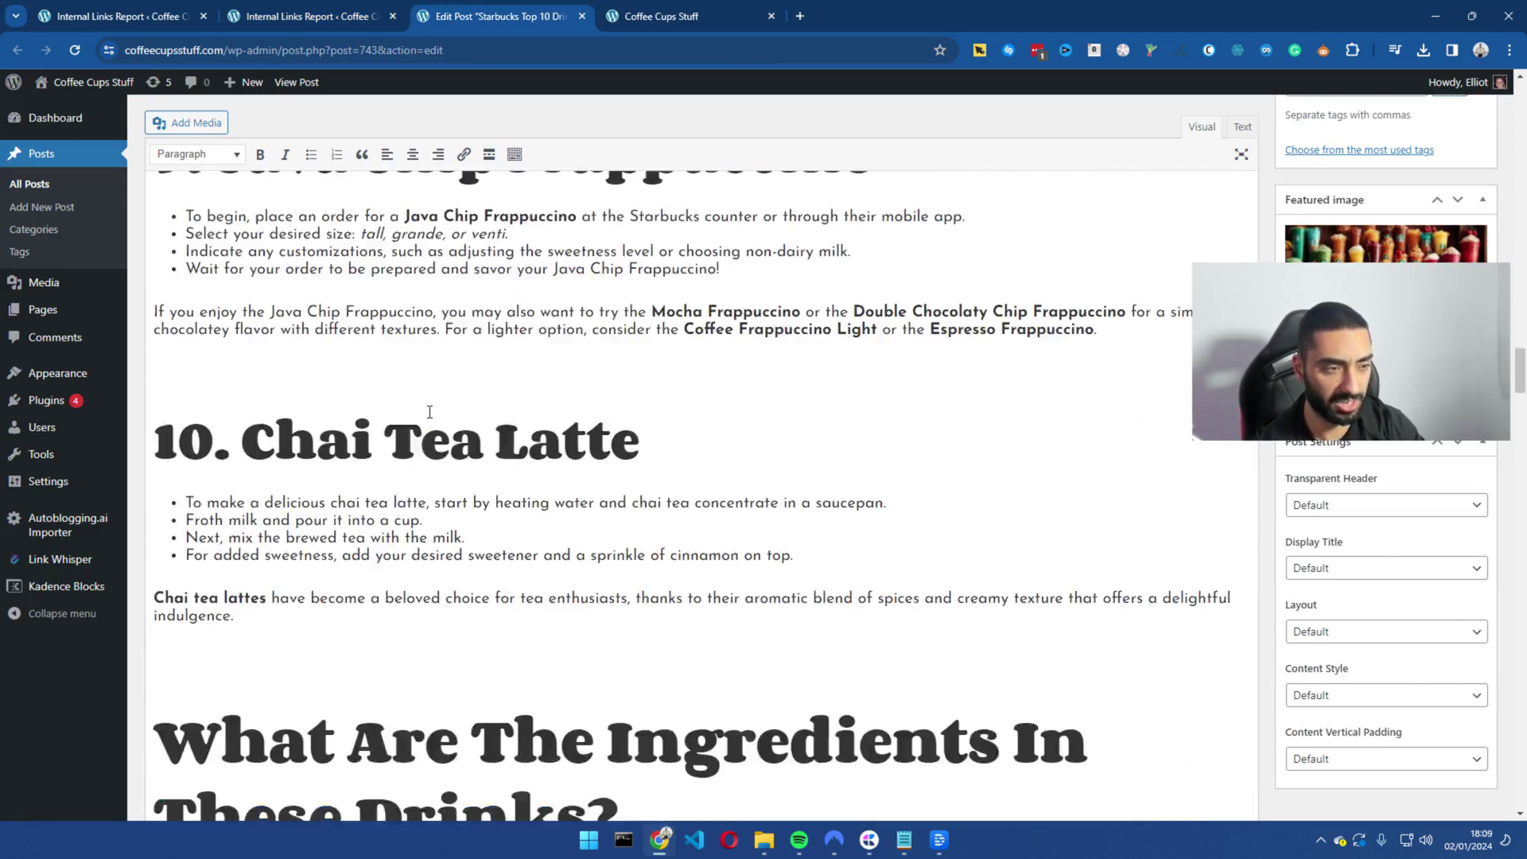
{"action": "scroll", "coordinate": [1055, 375], "scroll_direction": "down", "scroll_amount": 20}
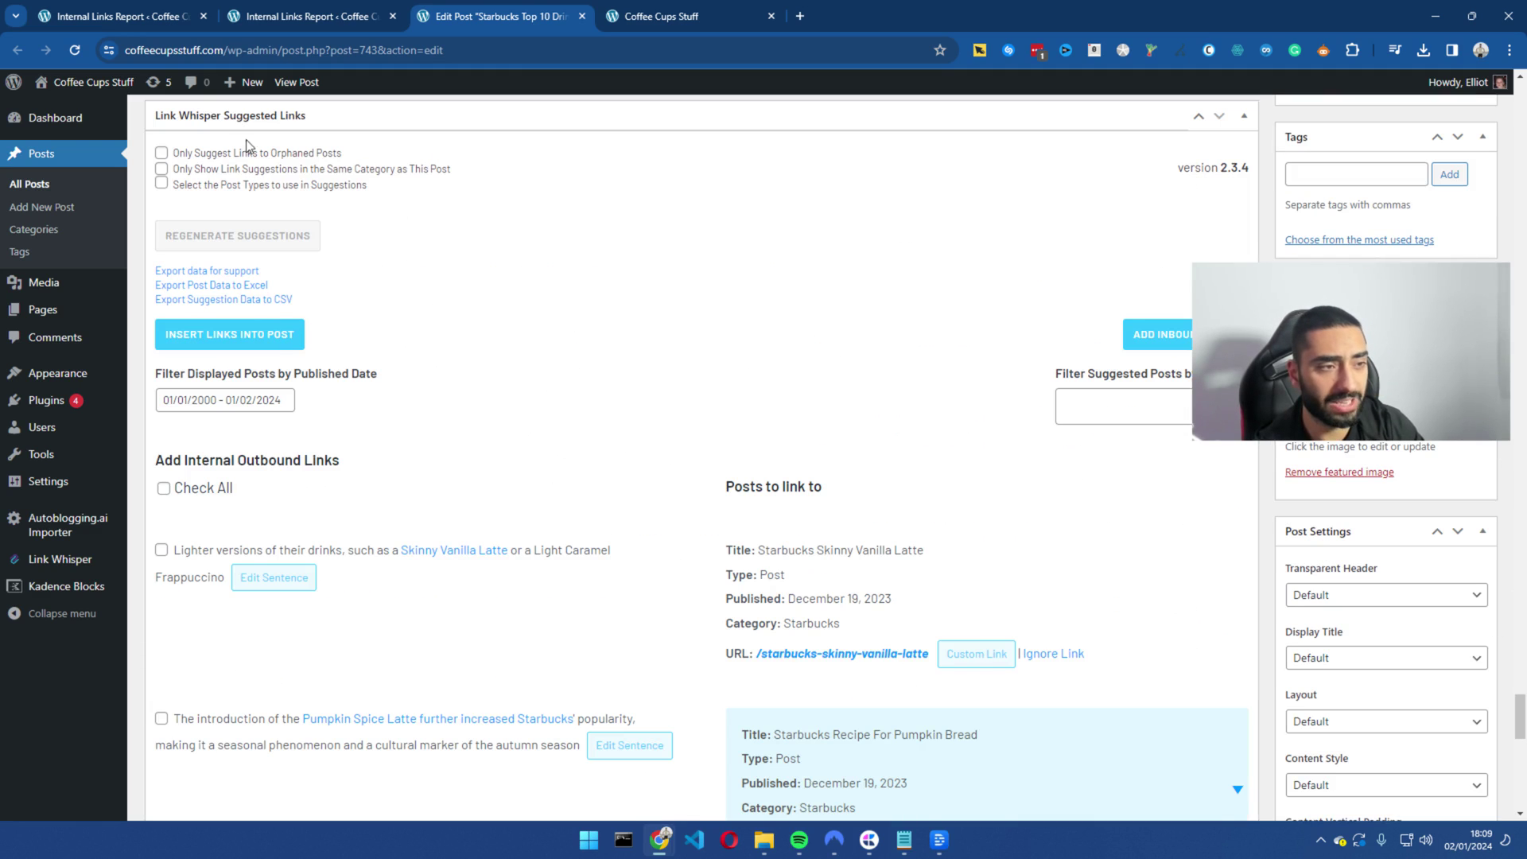
{"action": "scroll", "coordinate": [420, 382], "scroll_direction": "down", "scroll_amount": 2}
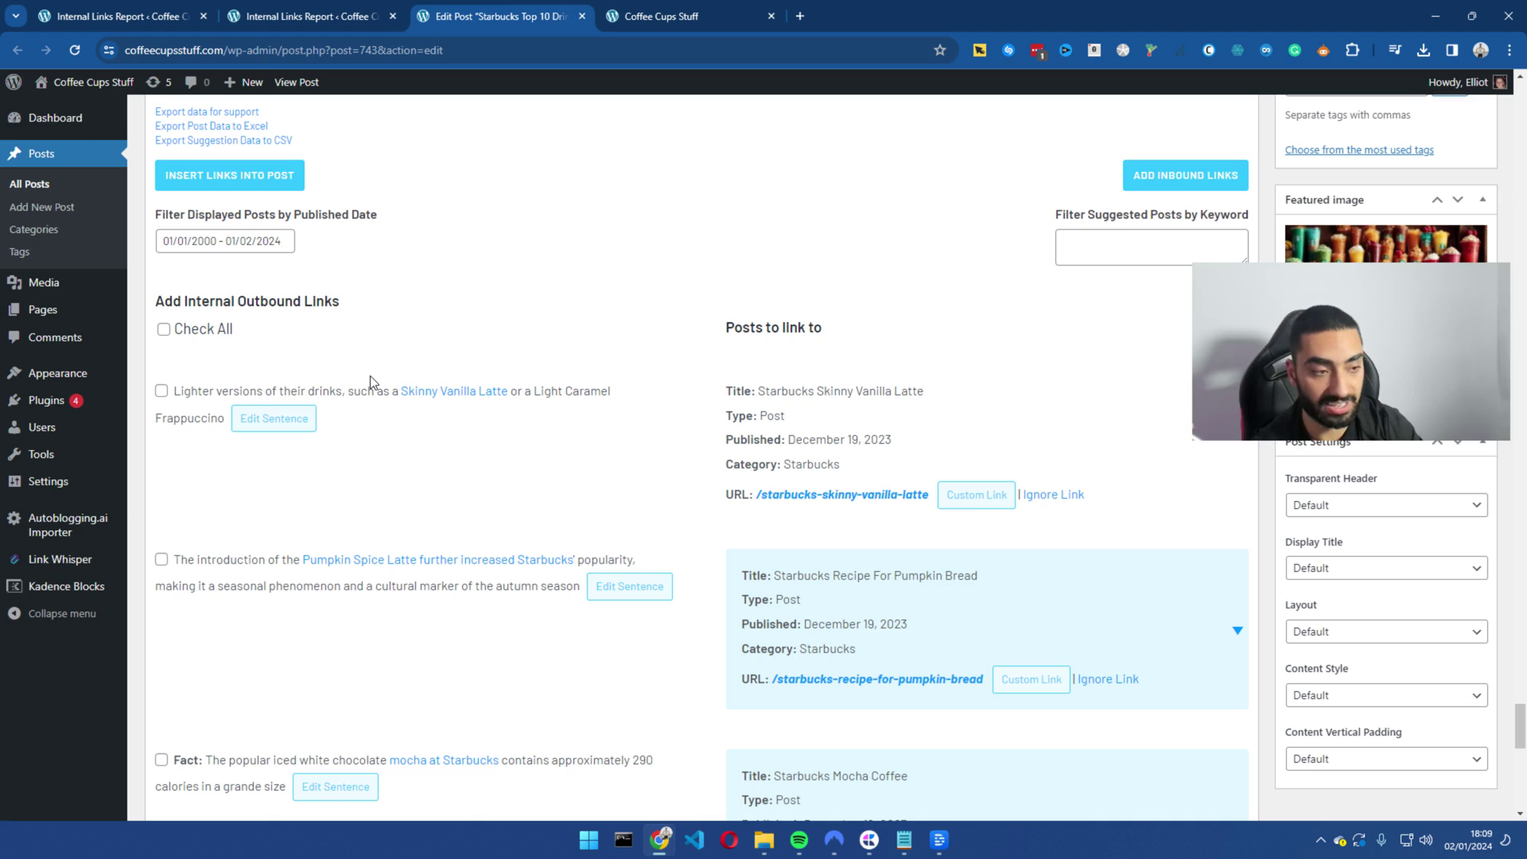
- Select the Skinny Vanilla Latte and Pumpkin Spice Latte link suggestions and review the remaining suggested outbound links
{"action": "left_click", "coordinate": [161, 390]}
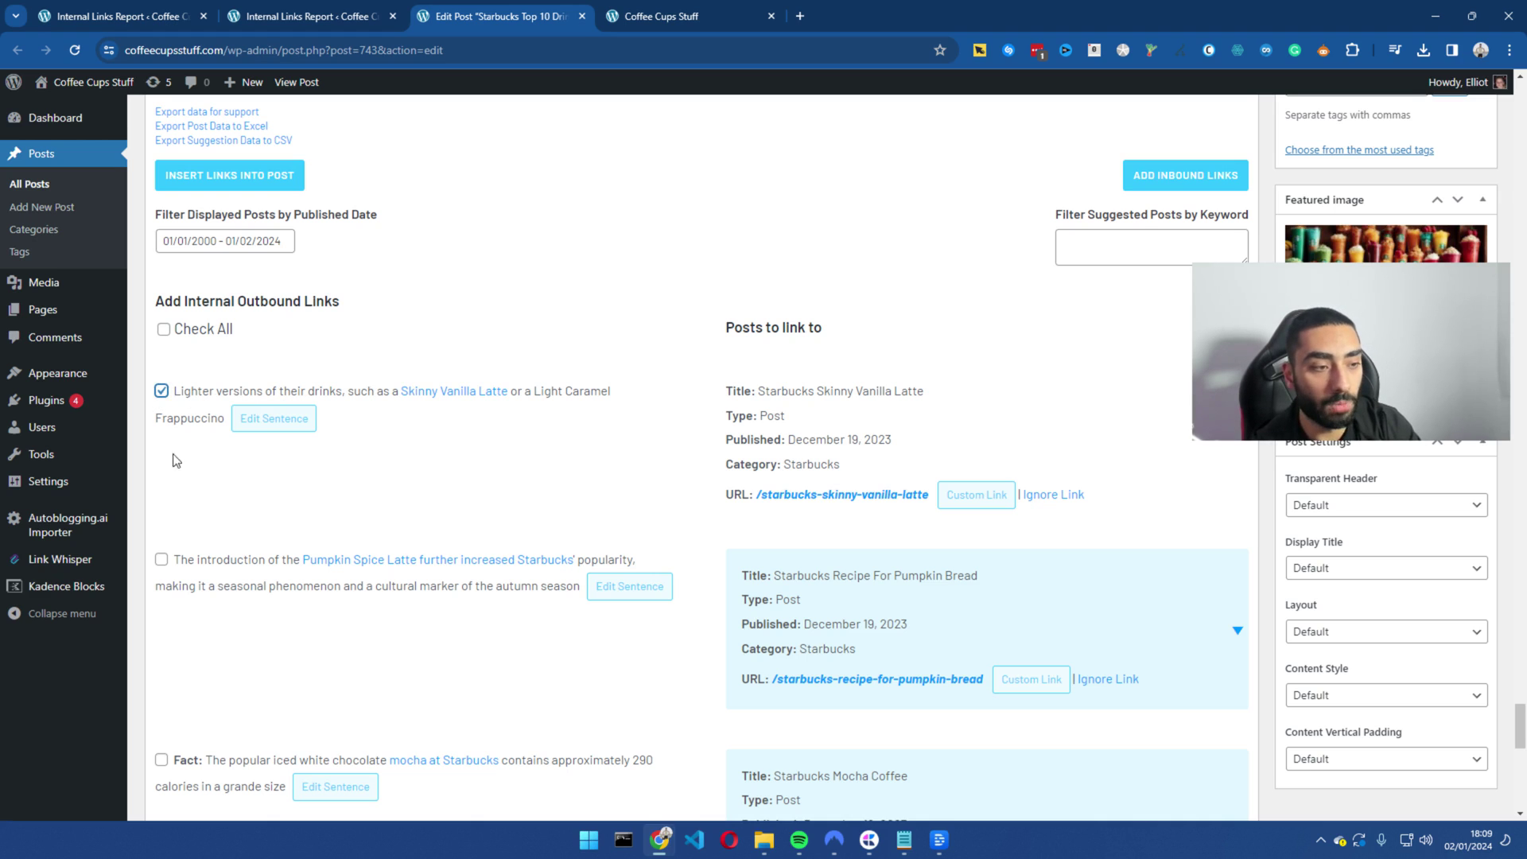
{"action": "left_click", "coordinate": [161, 559]}
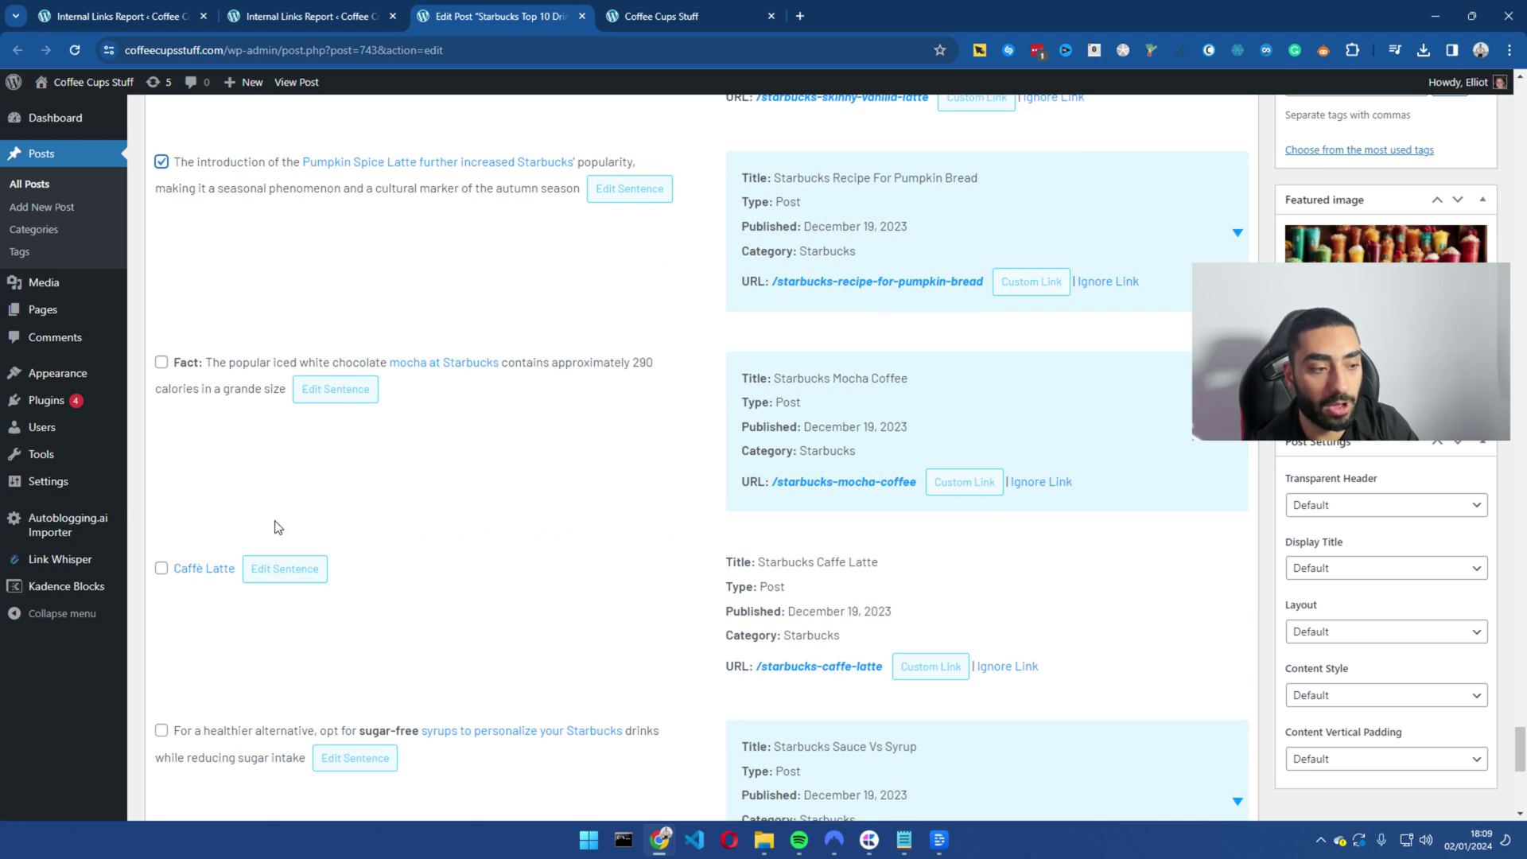
{"action": "scroll", "coordinate": [501, 596], "scroll_direction": "down", "scroll_amount": 2}
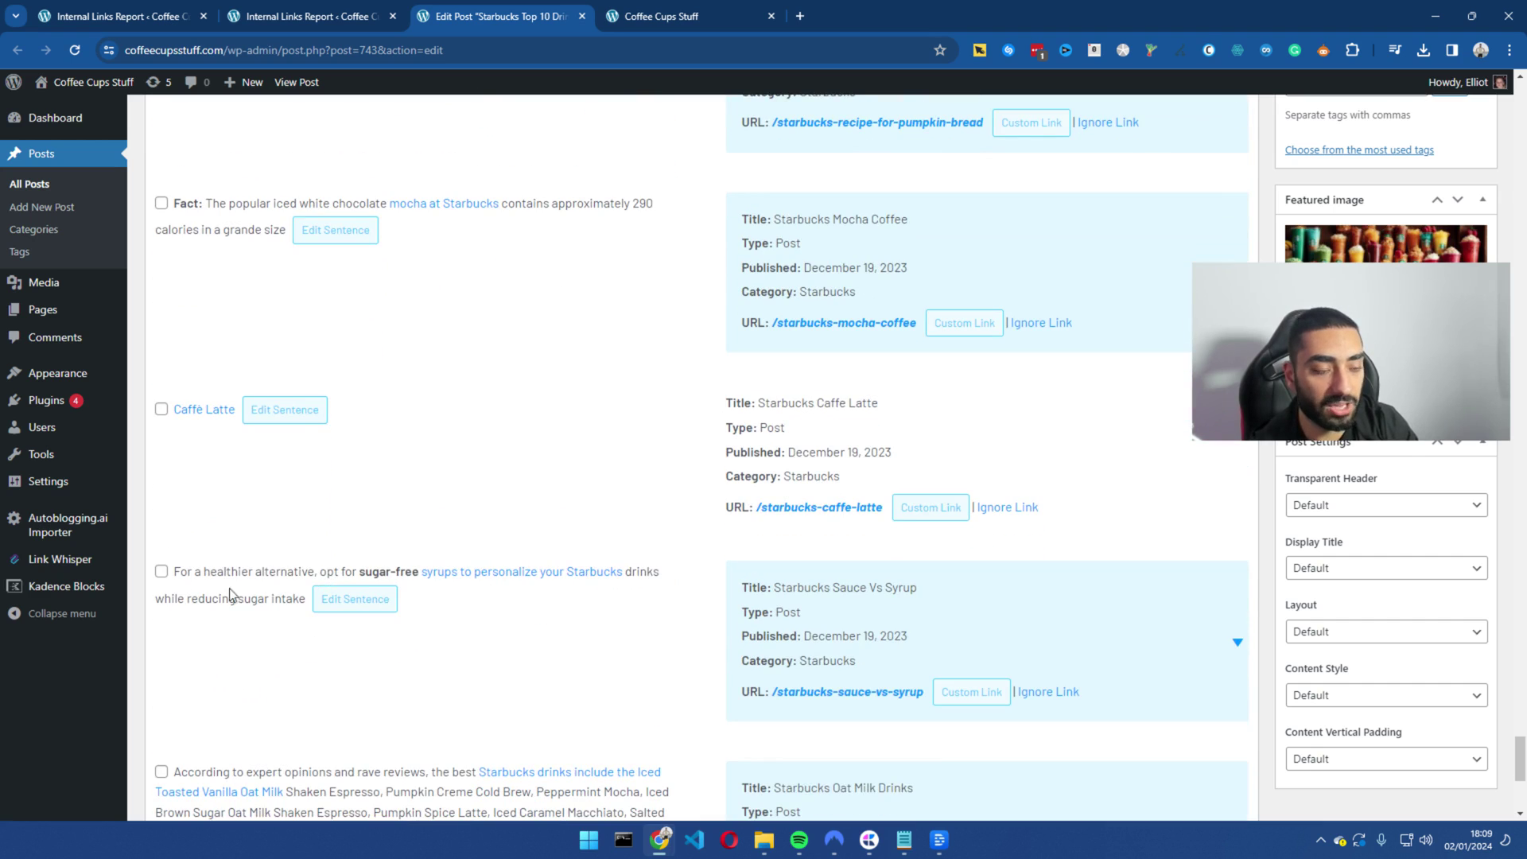
{"action": "scroll", "coordinate": [239, 589], "scroll_direction": "down", "scroll_amount": 5}
{"action": "scroll", "coordinate": [297, 555], "scroll_direction": "up", "scroll_amount": 5}
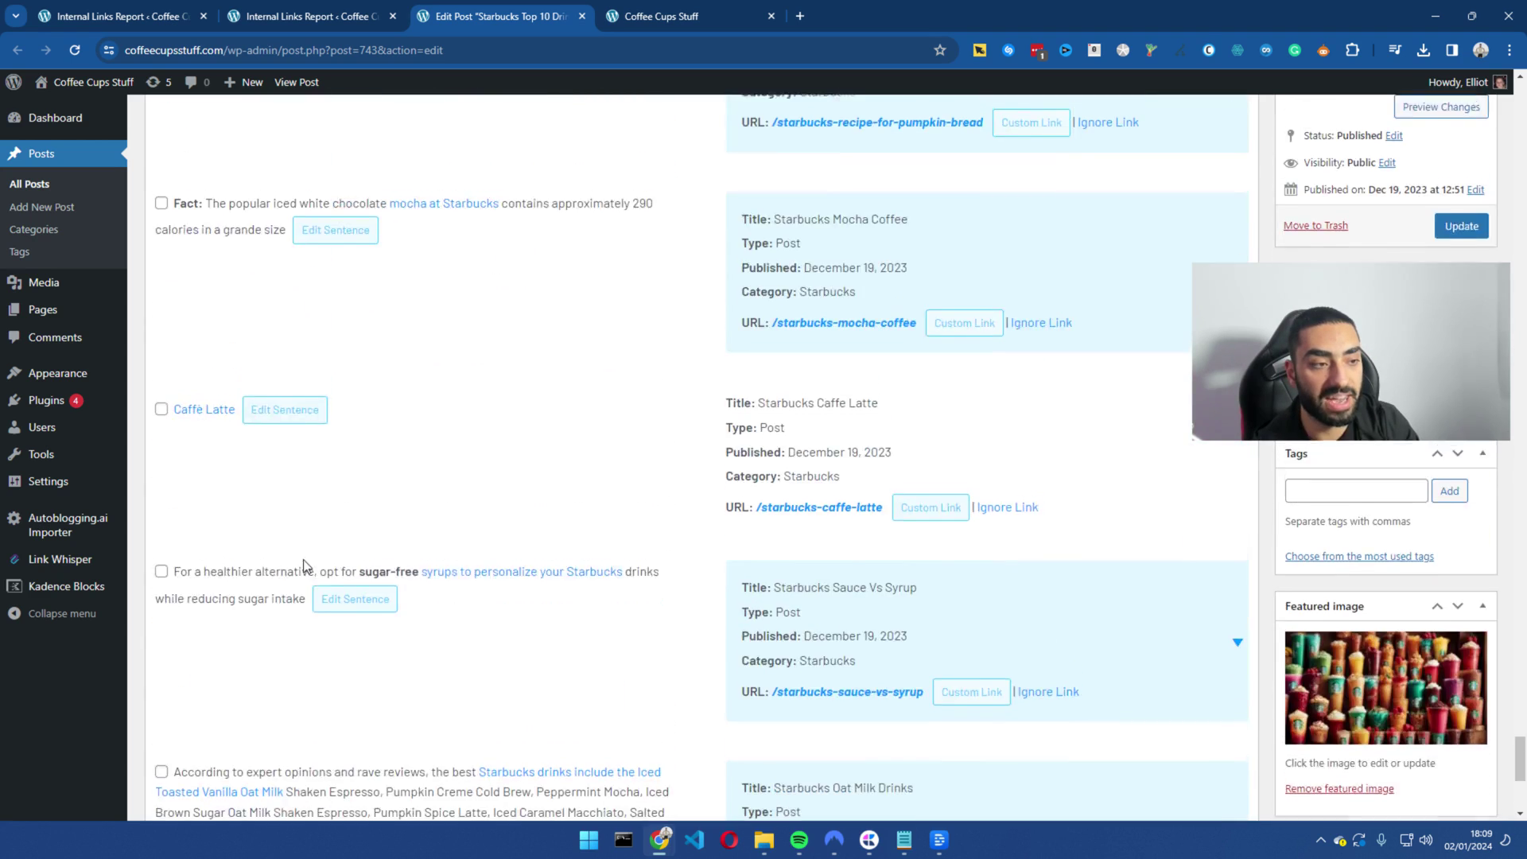
{"action": "scroll", "coordinate": [297, 556], "scroll_direction": "down", "scroll_amount": 5}
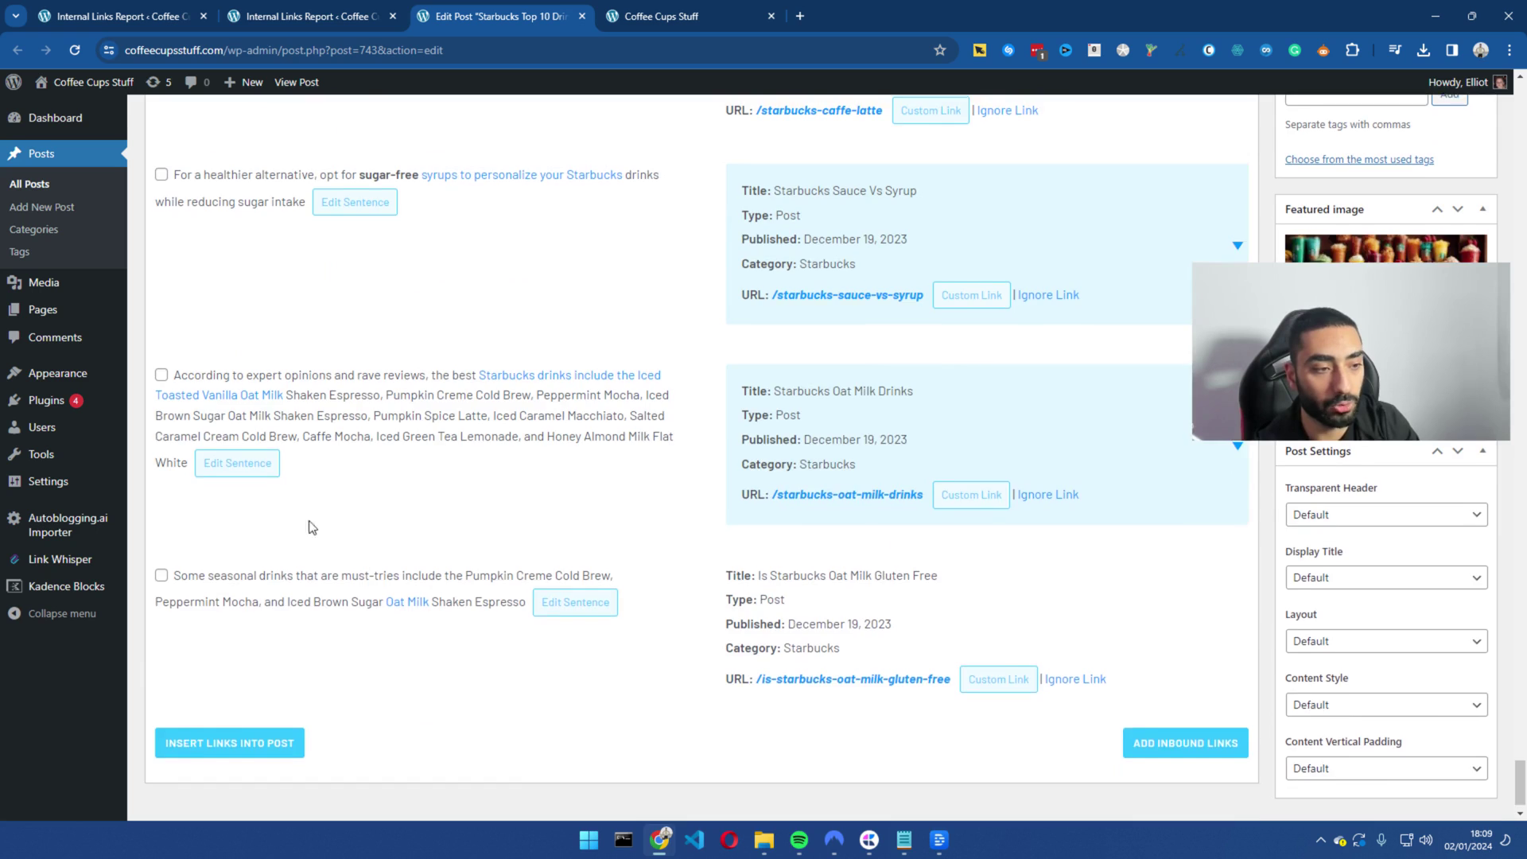
- Select all suggested outbound links, insert them into the Starbucks Top 10 Drinks post and dismiss the confirmation
{"action": "scroll", "coordinate": [245, 426], "scroll_direction": "up", "scroll_amount": 13}
{"action": "left_click", "coordinate": [163, 488]}
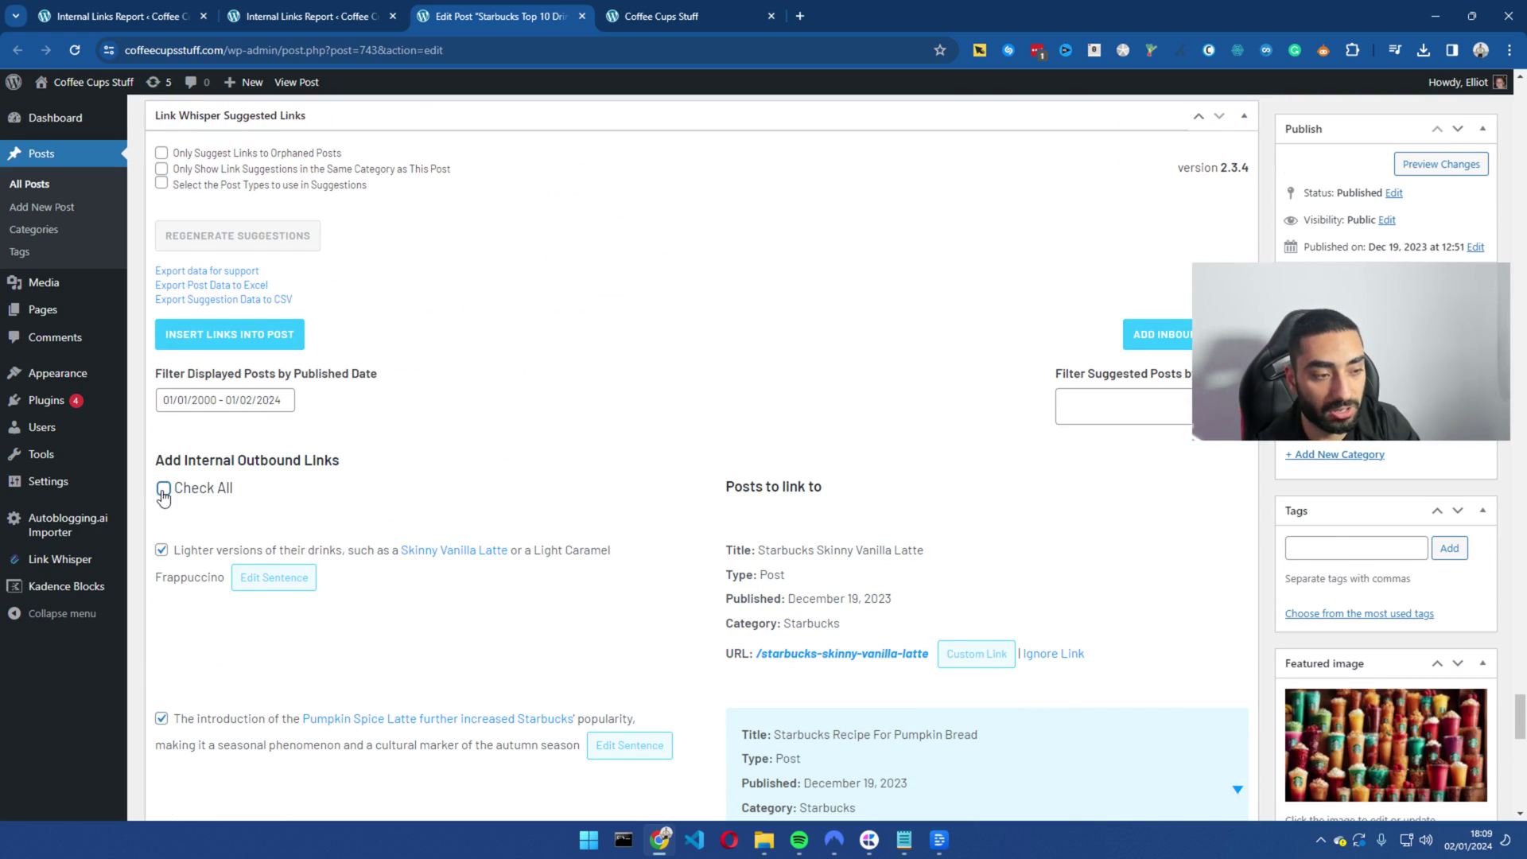
{"action": "scroll", "coordinate": [295, 501], "scroll_direction": "down", "scroll_amount": 13}
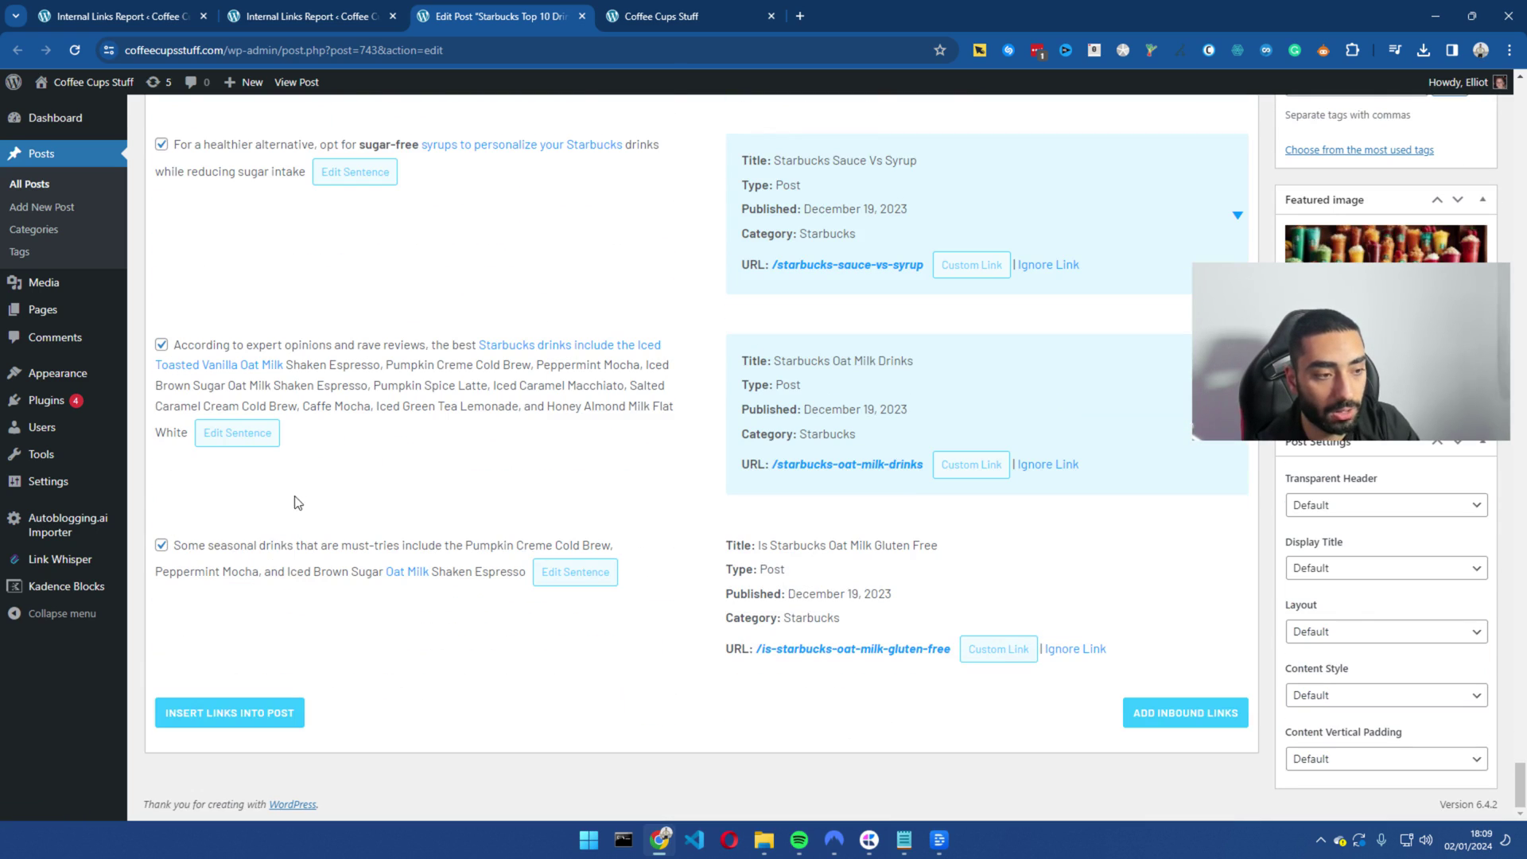
{"action": "left_click", "coordinate": [205, 718]}
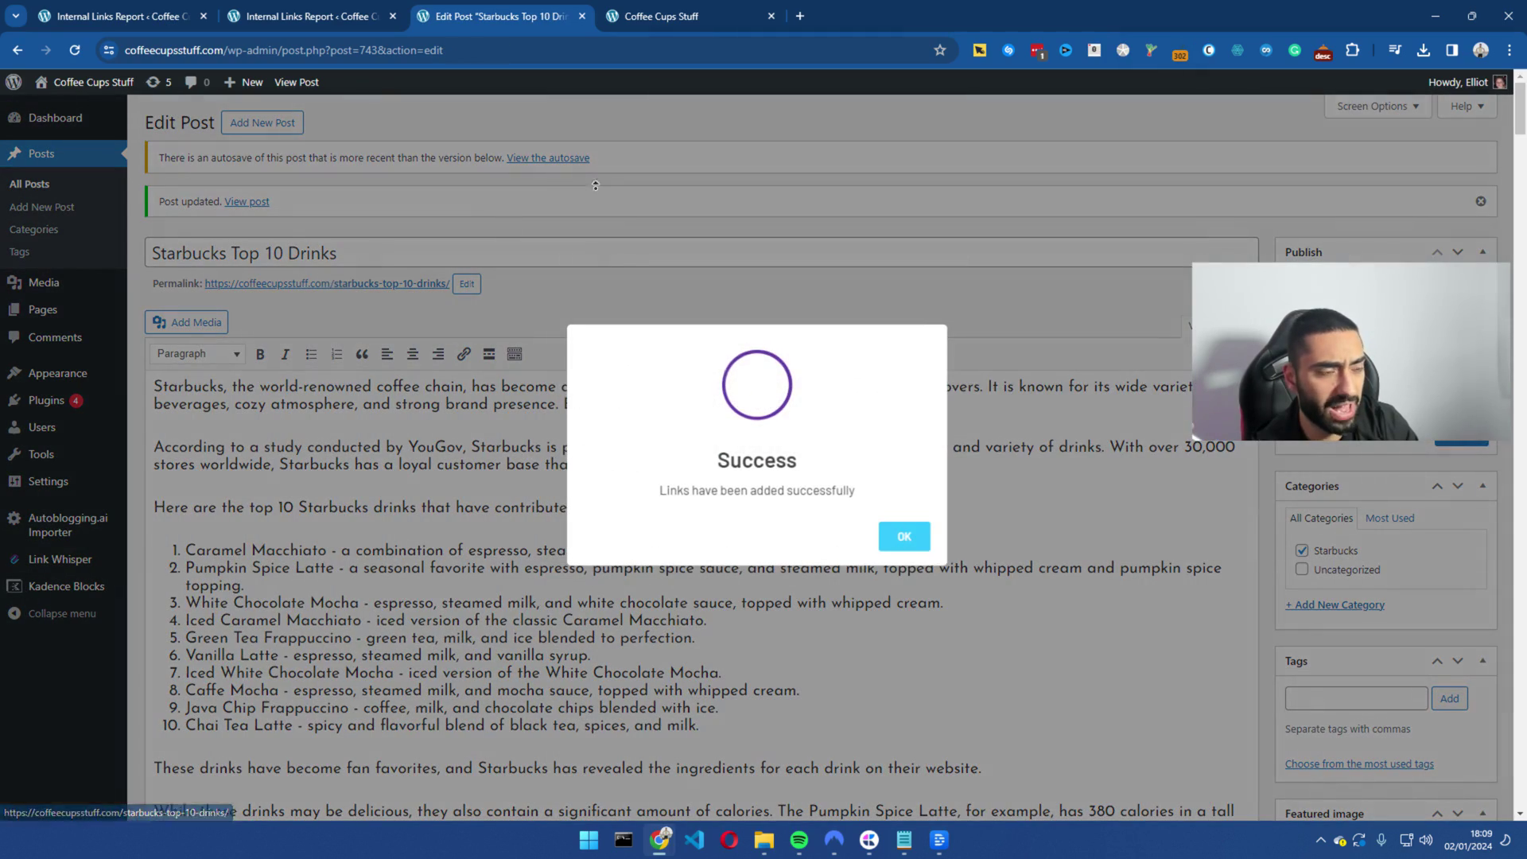
{"action": "left_click", "coordinate": [923, 544]}
- Open the published Starbucks Top 10 Drinks post and follow its new Skinny Vanilla Latte internal link
{"action": "middle_click", "coordinate": [365, 284]}
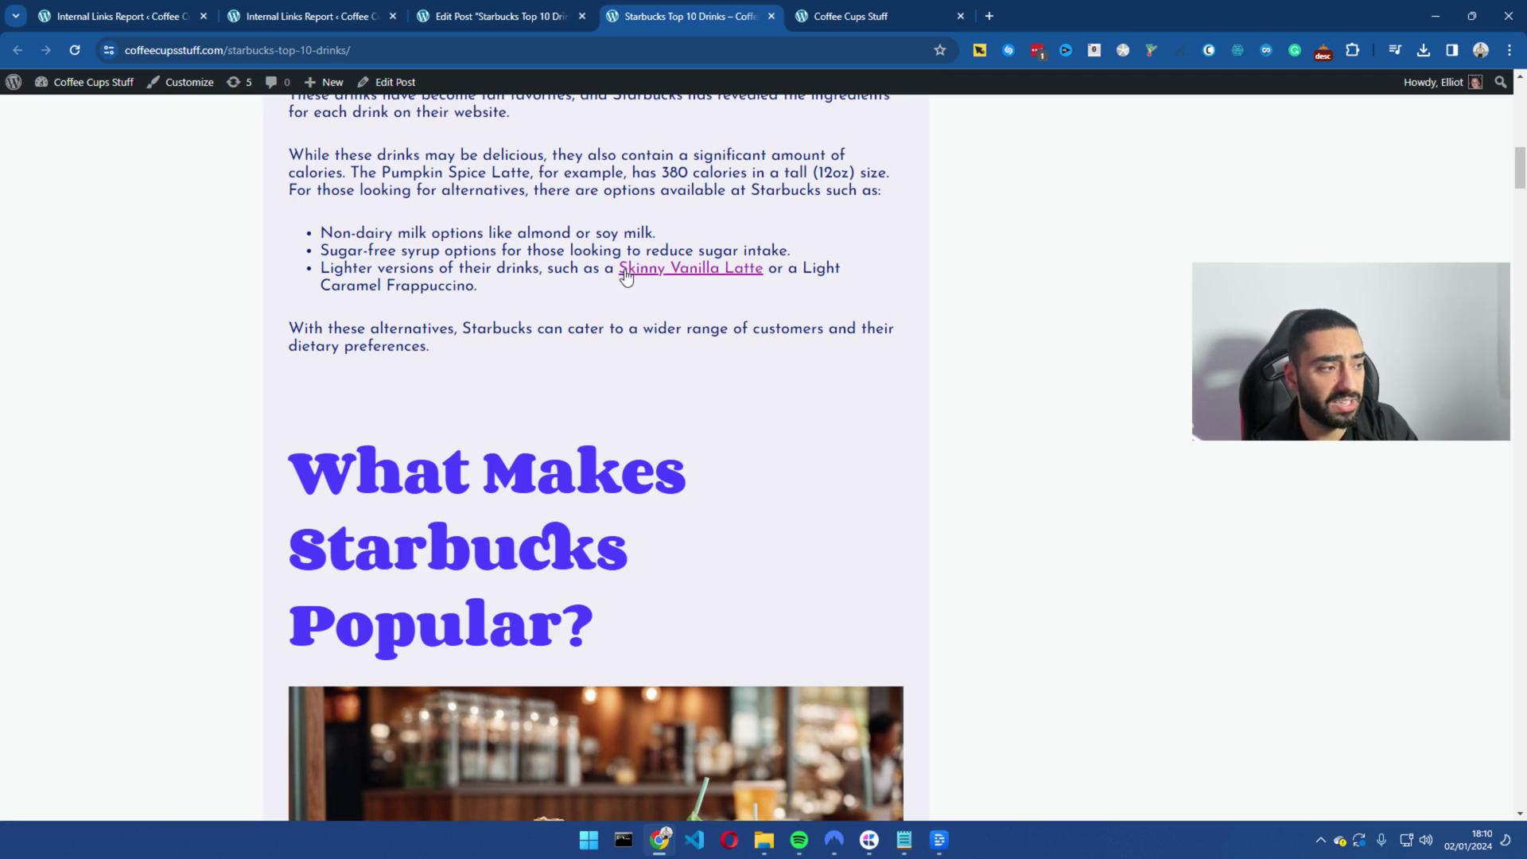
{"action": "left_click", "coordinate": [668, 270]}
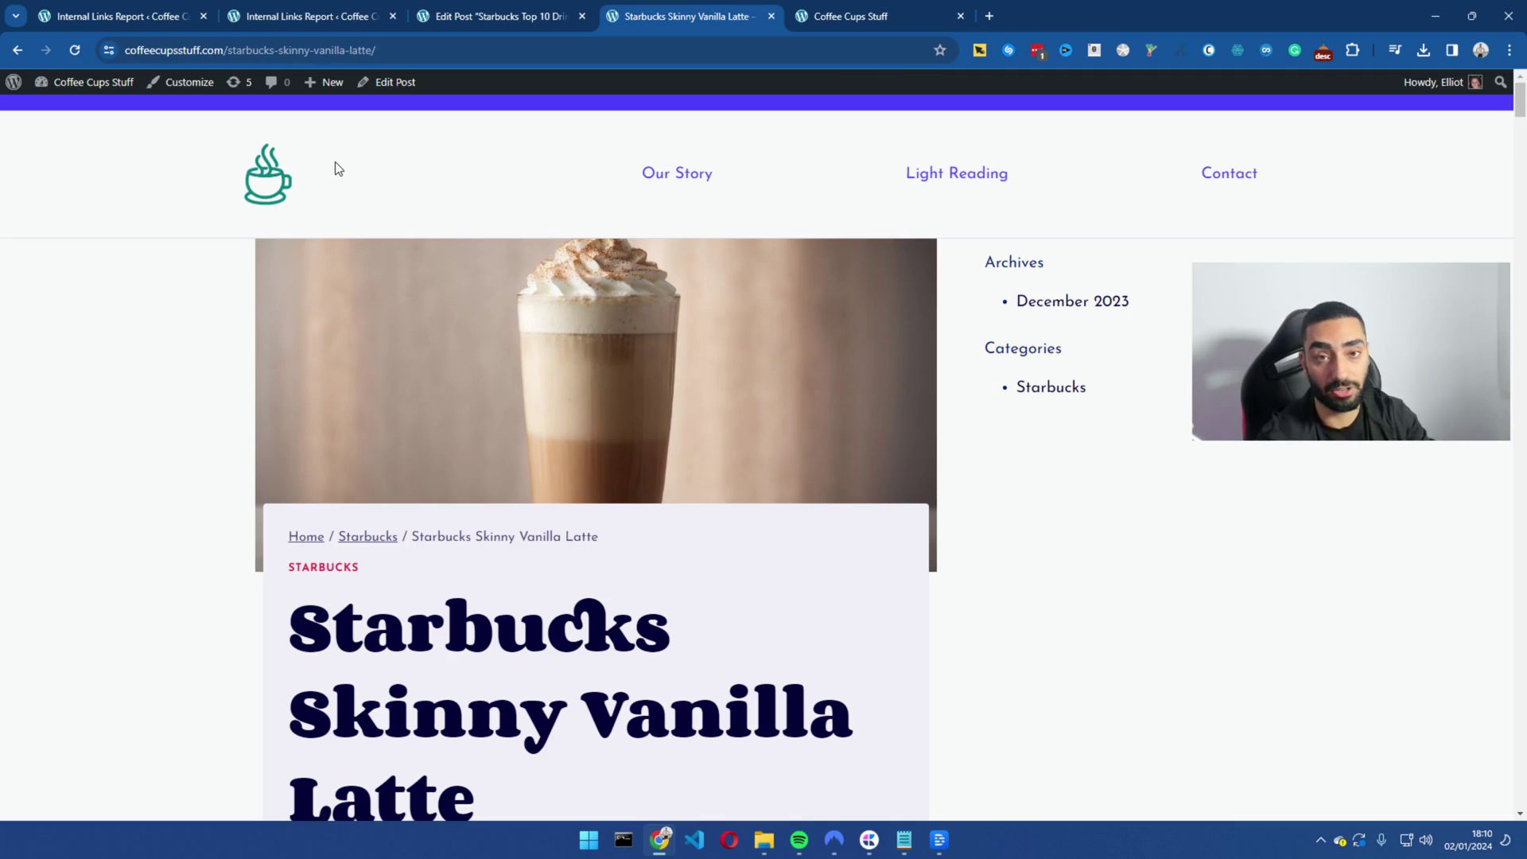